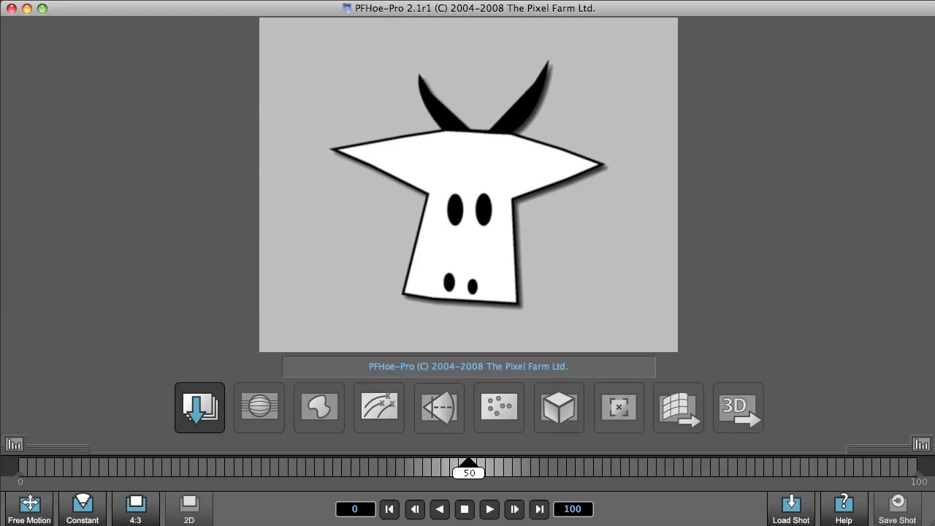
# In Load Footage, browse to plates/Image_Sequence and select the Fairy_Garden_FXS[1001-1273].sgi sequence
pyautogui.click(188, 413)
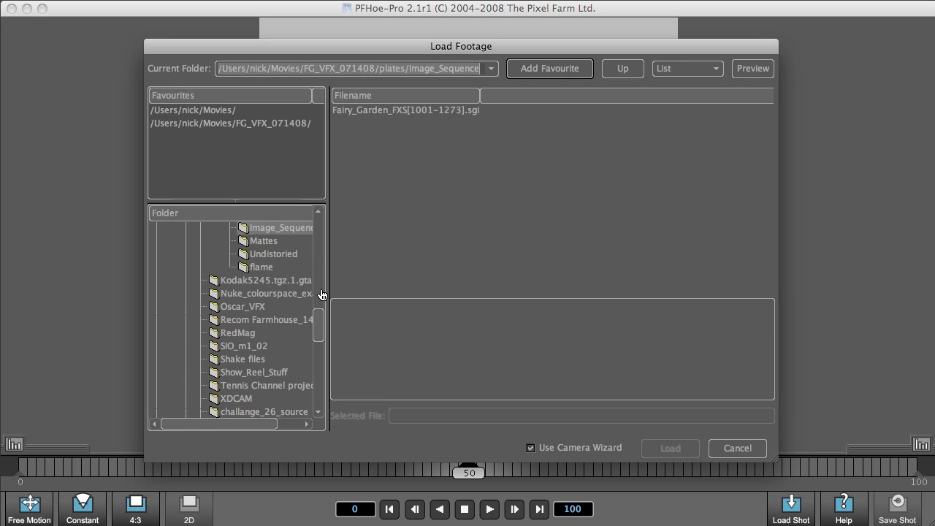
pyautogui.moveTo(319, 325); pyautogui.dragTo(318, 236)
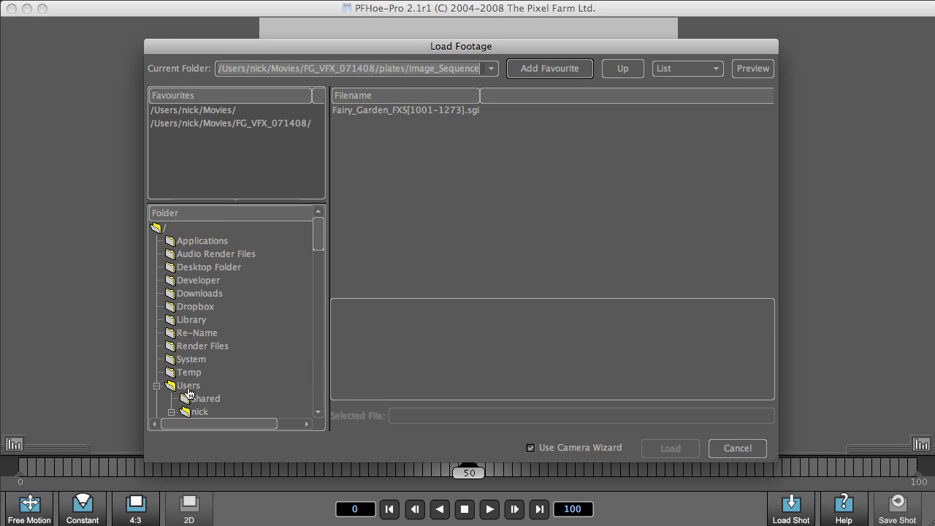
pyautogui.moveTo(317, 235); pyautogui.dragTo(316, 263)
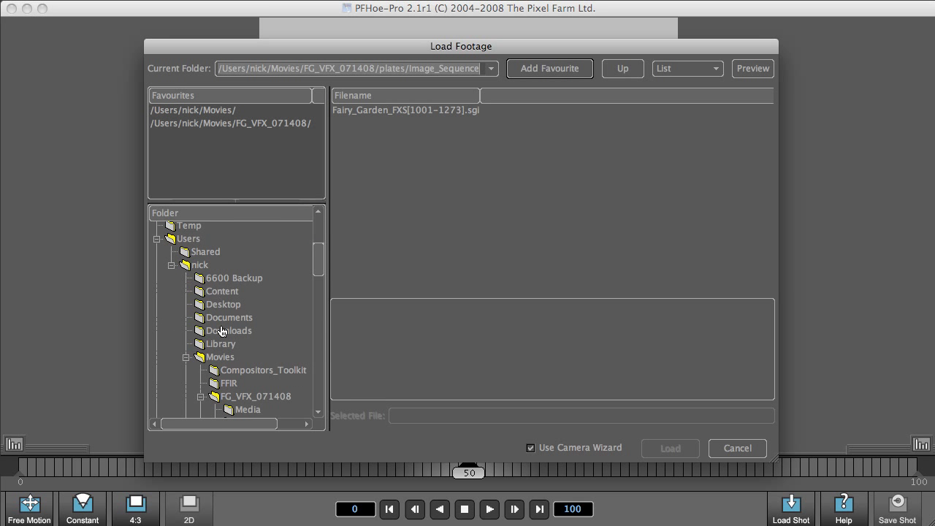
pyautogui.moveTo(317, 261); pyautogui.dragTo(317, 306)
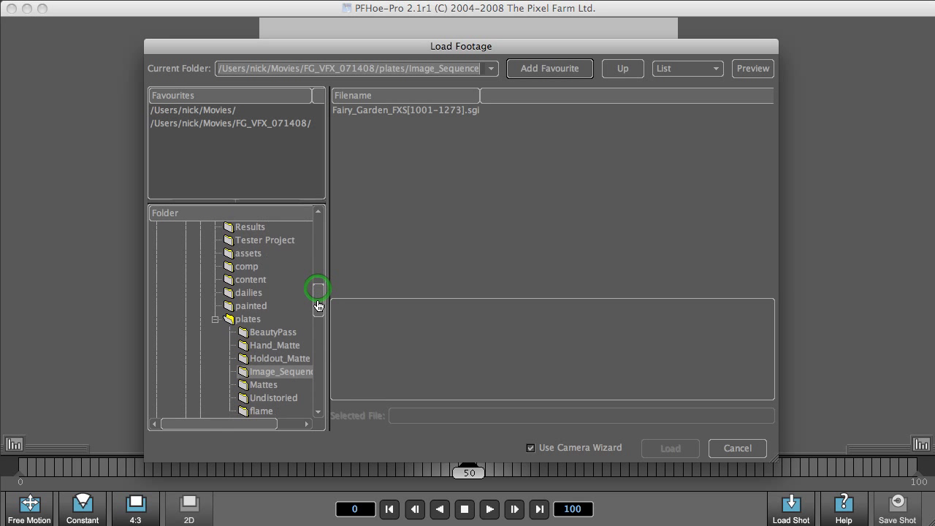
pyautogui.click(283, 373)
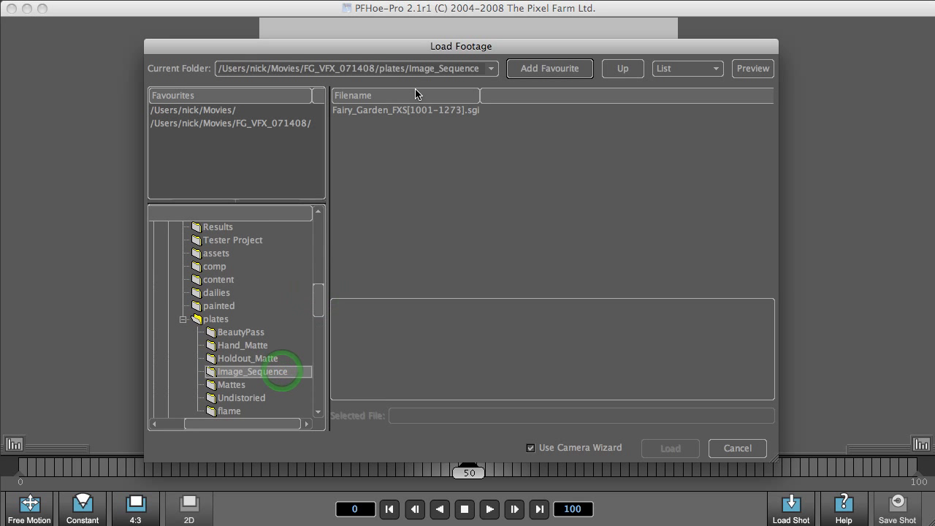
pyautogui.click(391, 111)
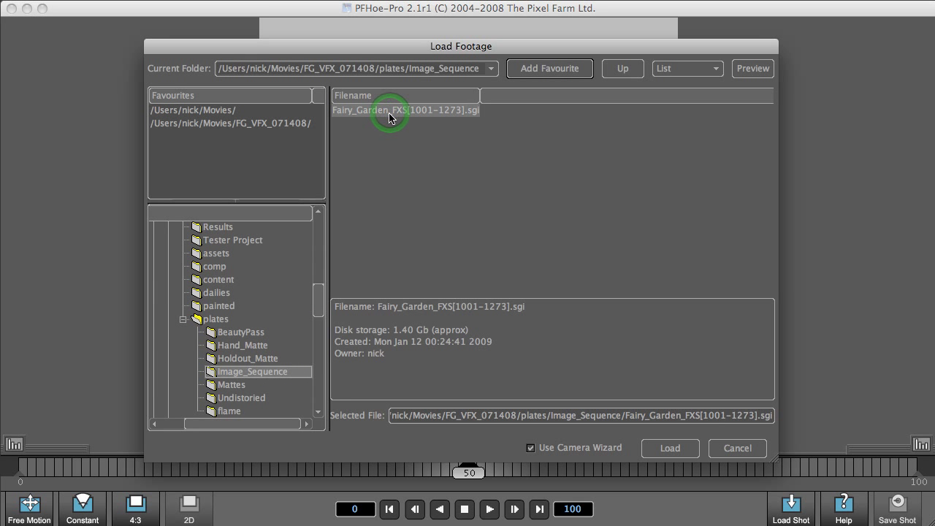
# Preview the garden footage, then show the folder's files as Thumbnails
pyautogui.click(739, 71)
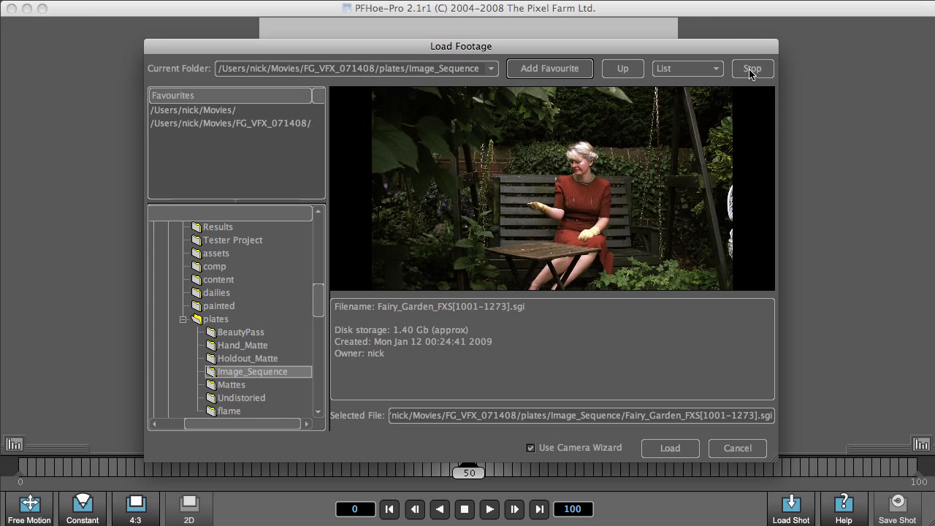
pyautogui.click(748, 70)
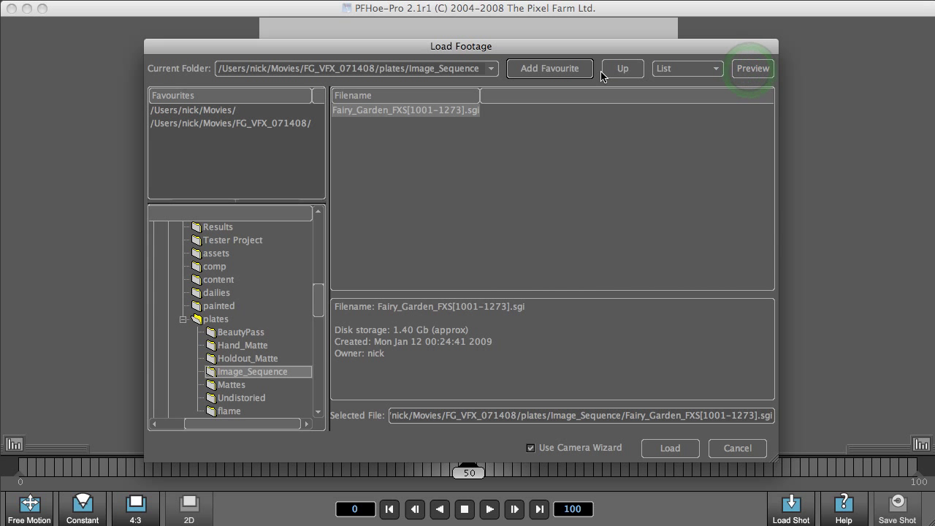
pyautogui.click(672, 70)
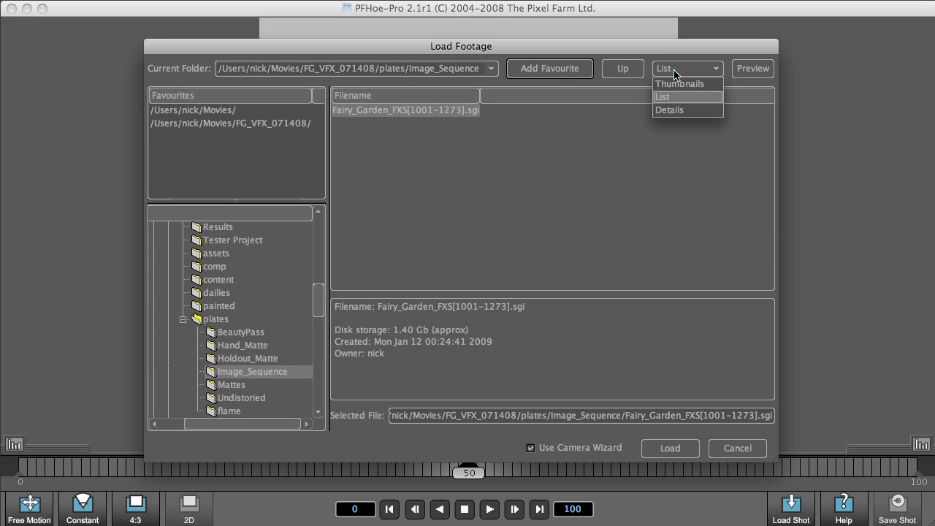
pyautogui.click(678, 85)
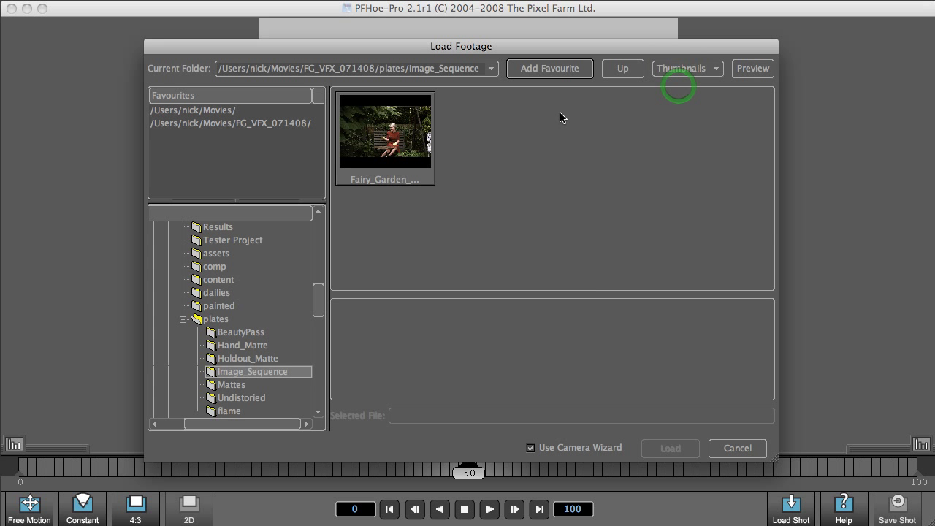
pyautogui.click(366, 134)
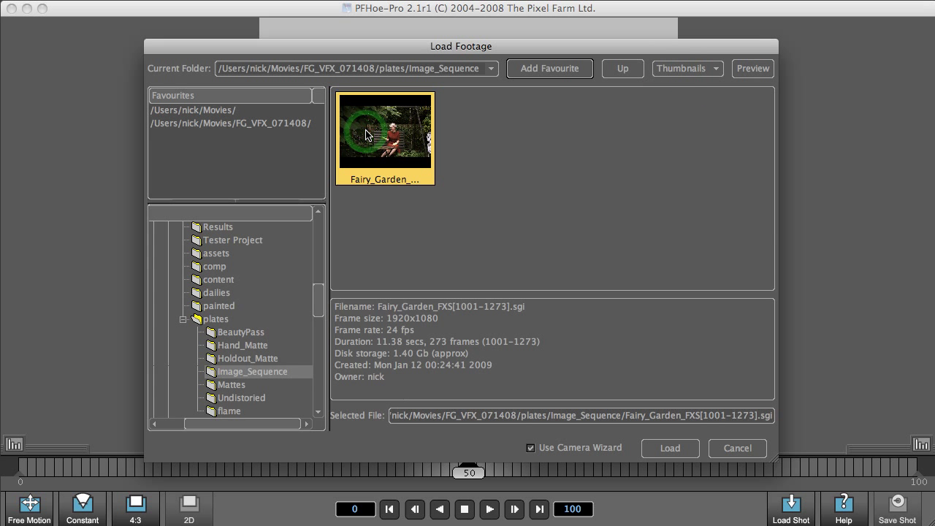
# Switch the file listing to Details to show size, creation date and owner
pyautogui.click(687, 68)
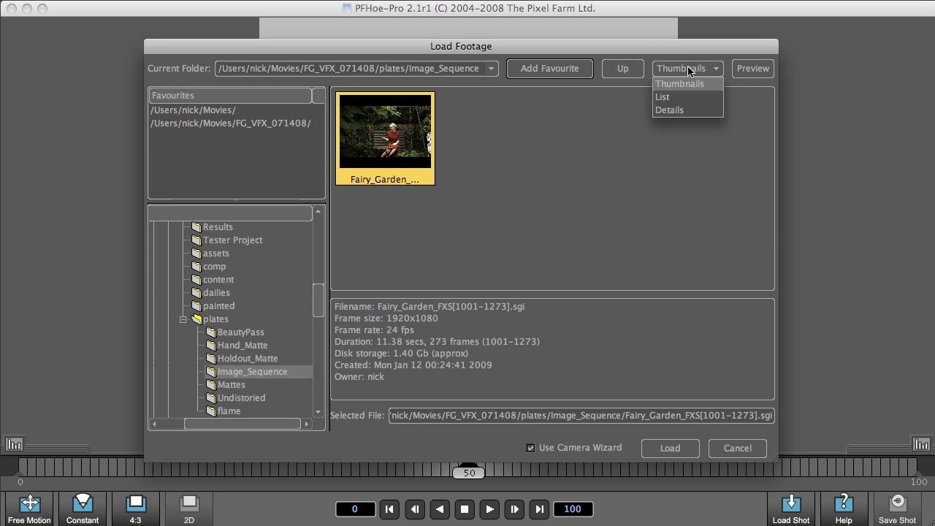
pyautogui.click(687, 110)
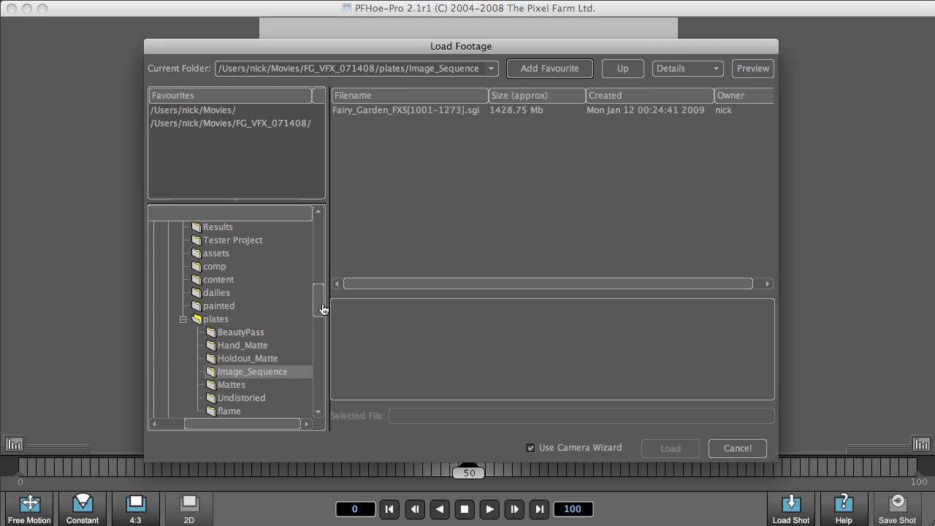
pyautogui.moveTo(318, 309); pyautogui.dragTo(317, 293)
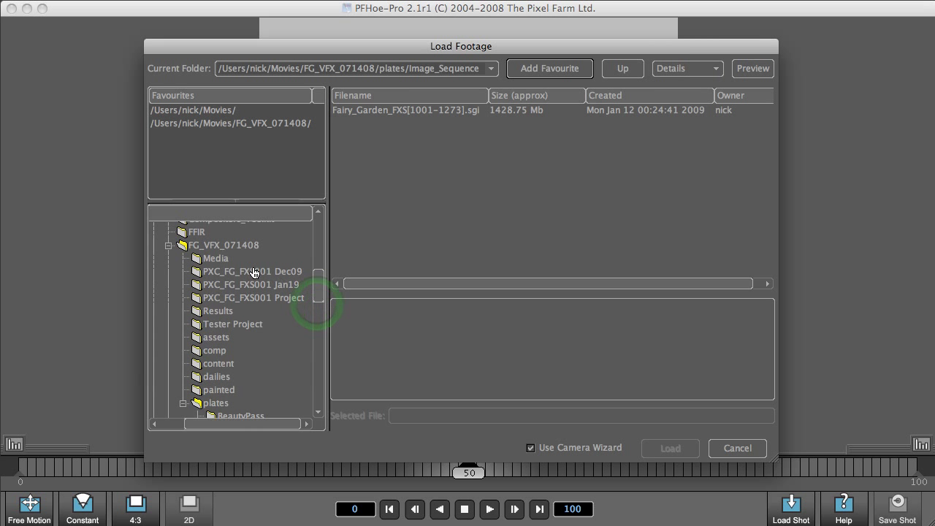
# Inspect the FG_VFX_071408 clips (FXS1.jpg, FXS002.mov, FXS003.mov) in Thumbnails view
pyautogui.click(235, 249)
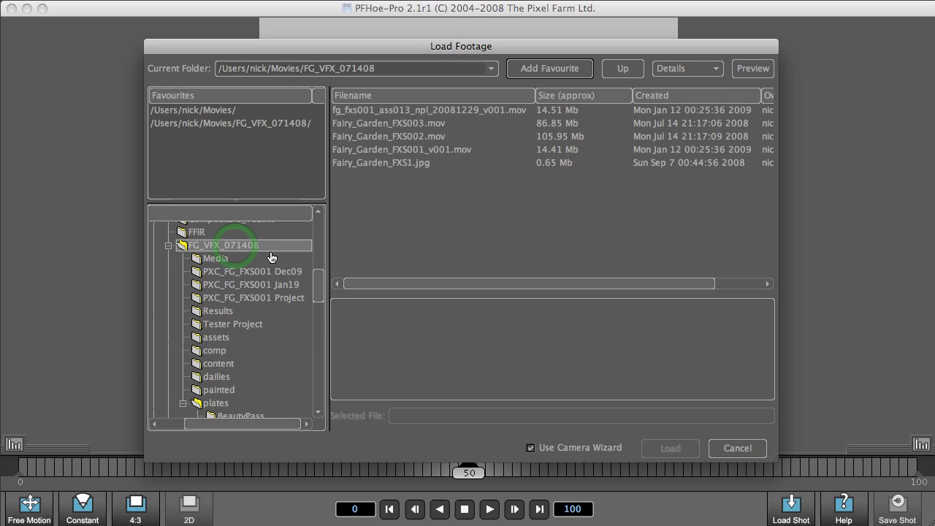
pyautogui.click(391, 164)
pyautogui.click(390, 167)
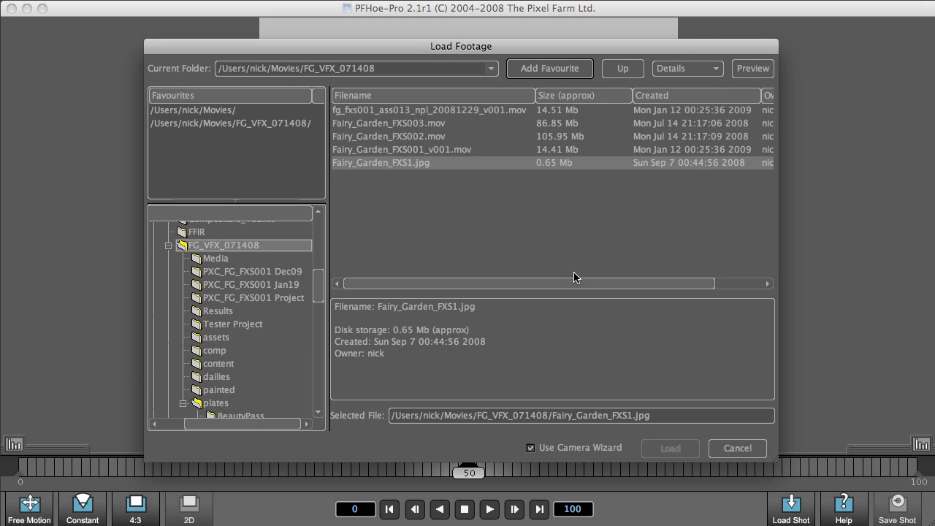
pyautogui.click(690, 68)
pyautogui.click(690, 80)
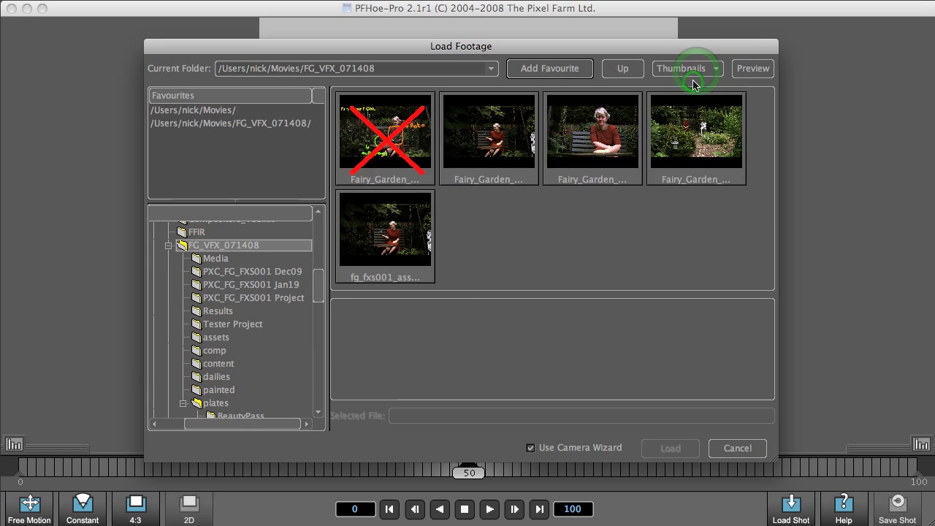
pyautogui.click(376, 140)
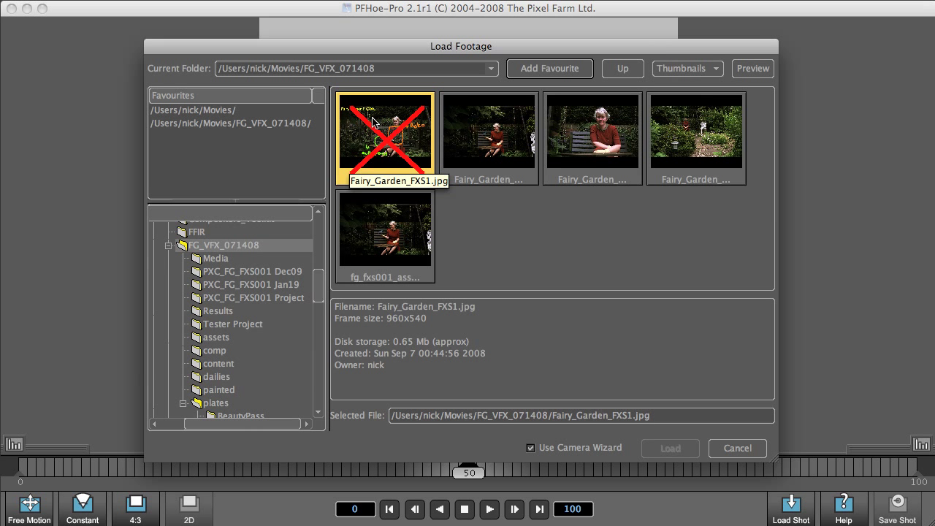
pyautogui.click(521, 143)
pyautogui.click(590, 146)
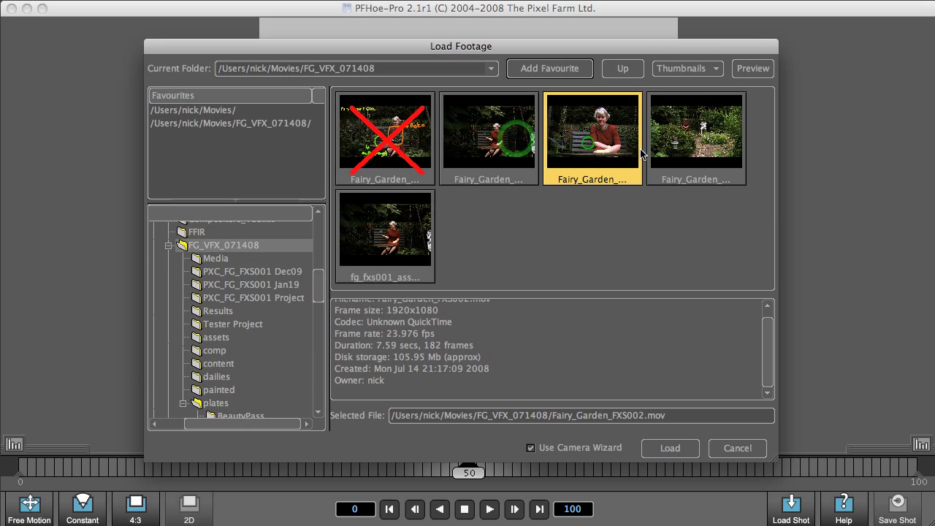
pyautogui.press('Right')
pyautogui.press('Right')
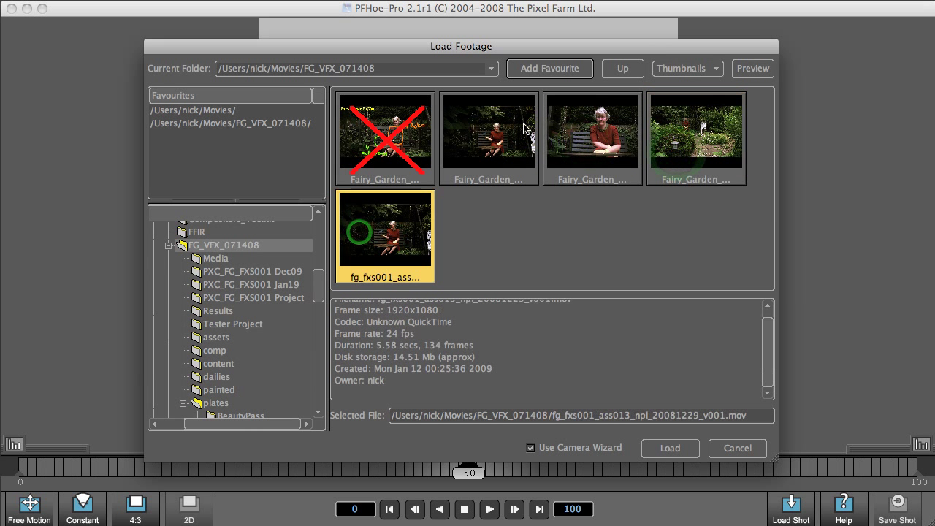
pyautogui.click(525, 129)
pyautogui.press('Right')
pyautogui.press('Right')
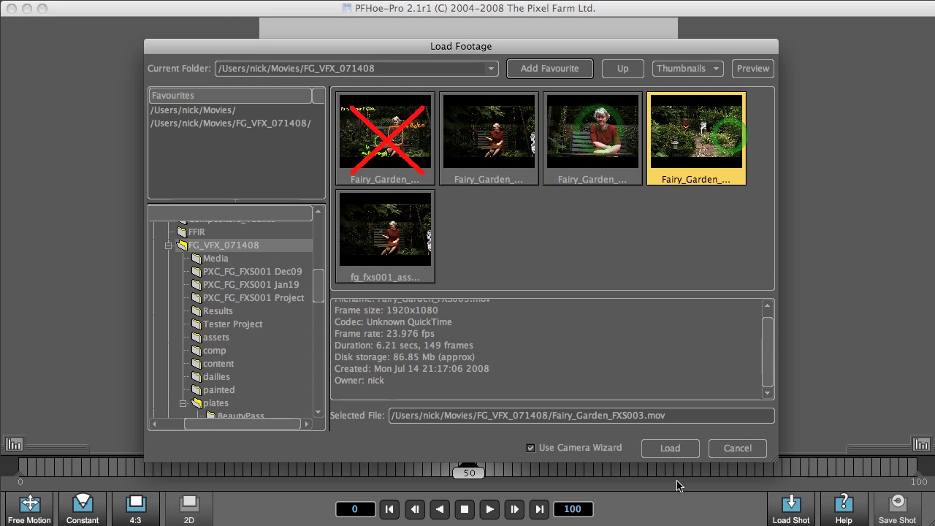
# Return to plates/Image_Sequence and load the Fairy_Garden image sequence
pyautogui.click(231, 122)
pyautogui.moveTo(318, 282); pyautogui.dragTo(318, 311)
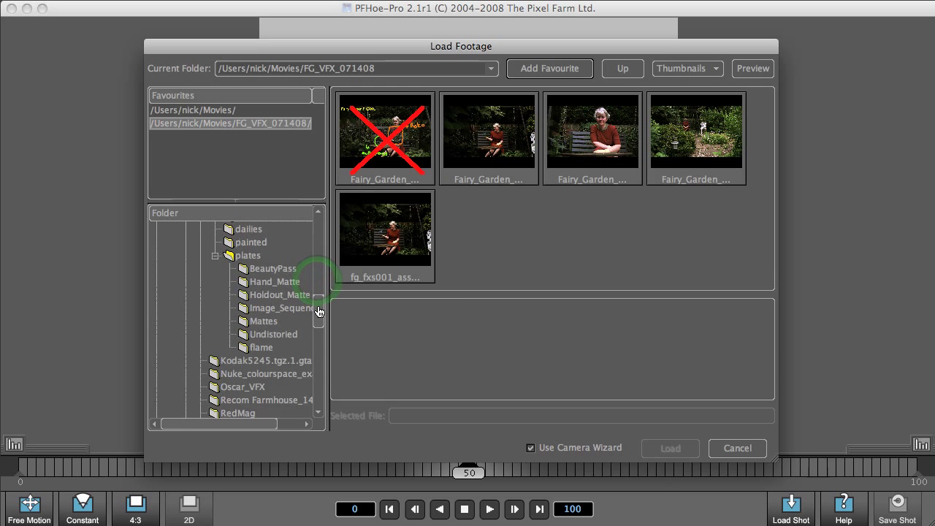
pyautogui.click(281, 308)
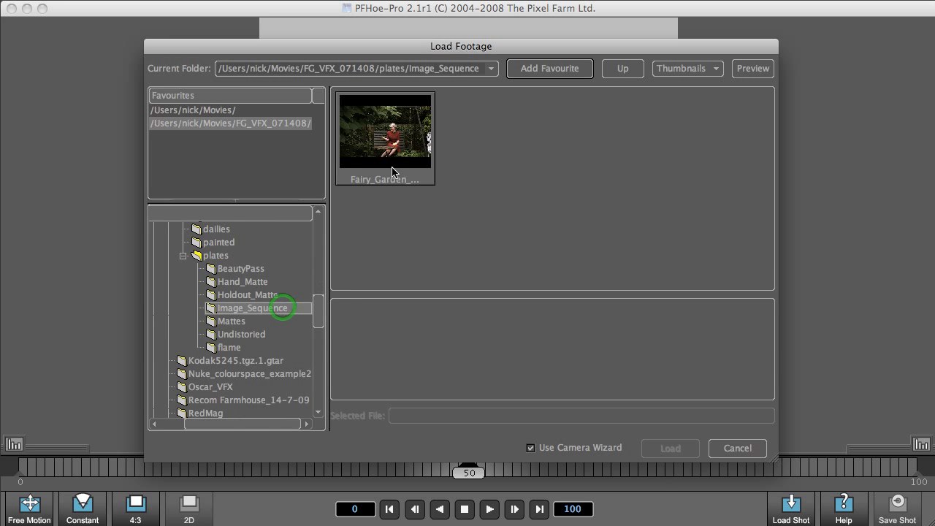
pyautogui.click(397, 150)
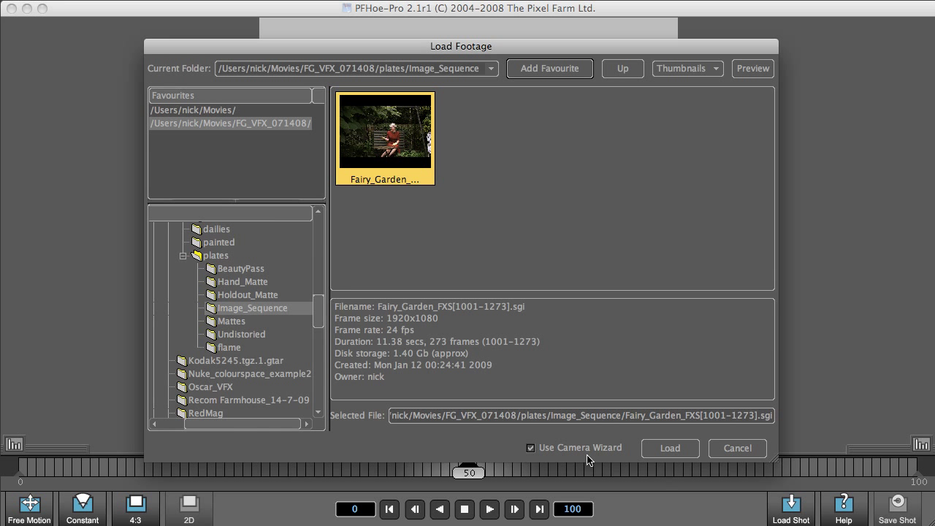
pyautogui.click(658, 453)
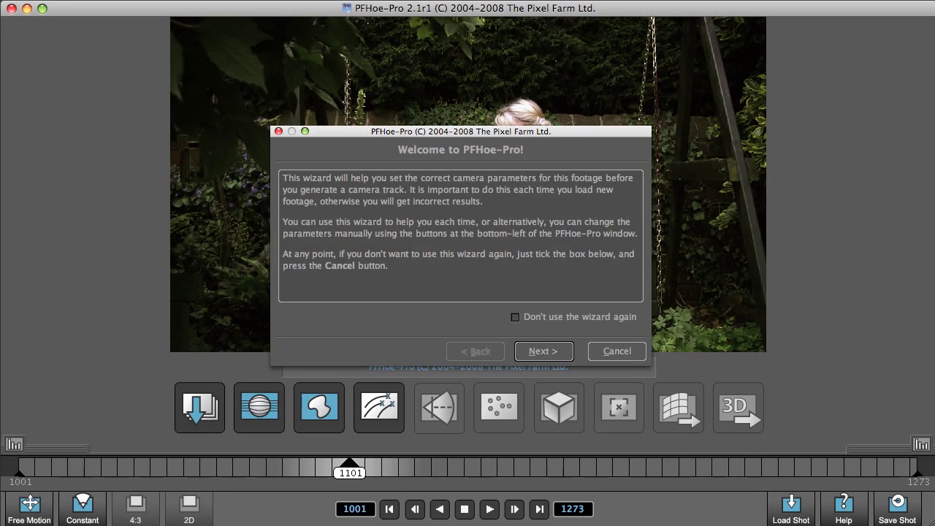
# Set camera motion to Free Motion and zooming to 'No (Constant Focal Length)', then finish the wizard
pyautogui.click(536, 352)
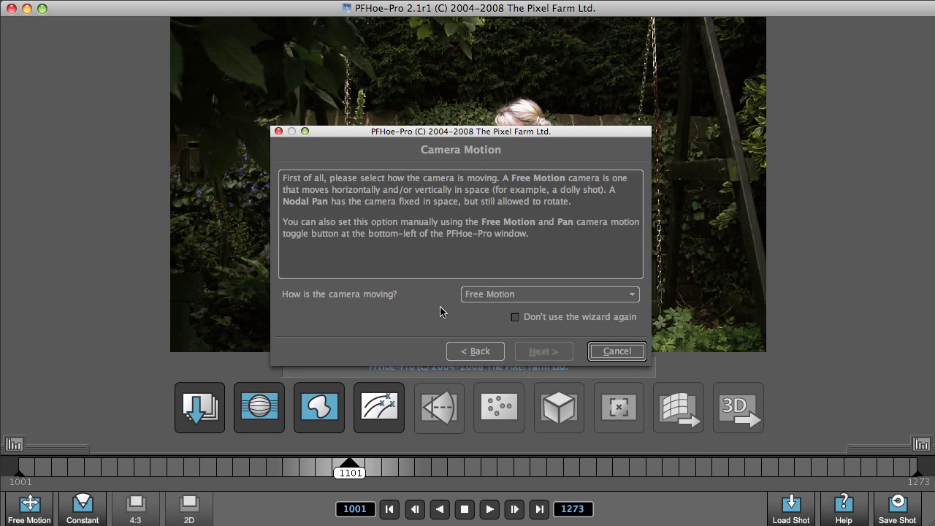
pyautogui.click(490, 296)
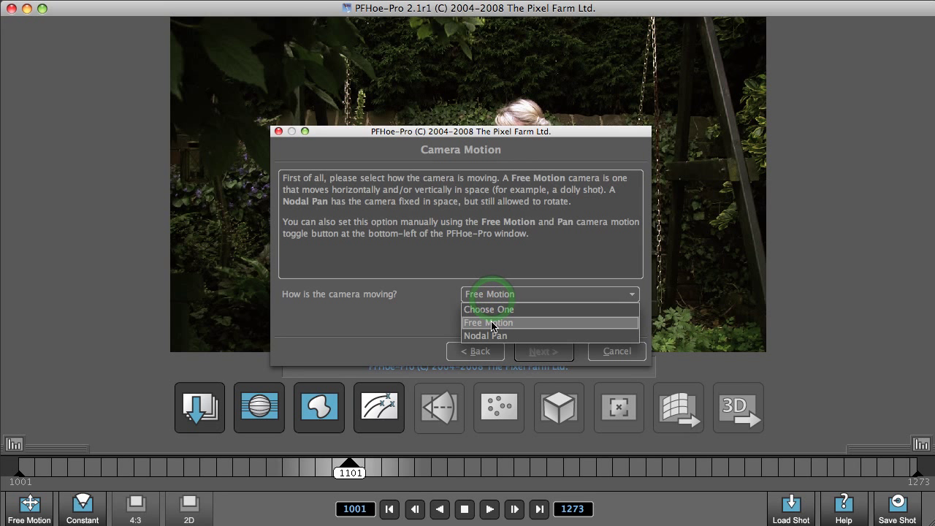
pyautogui.click(494, 325)
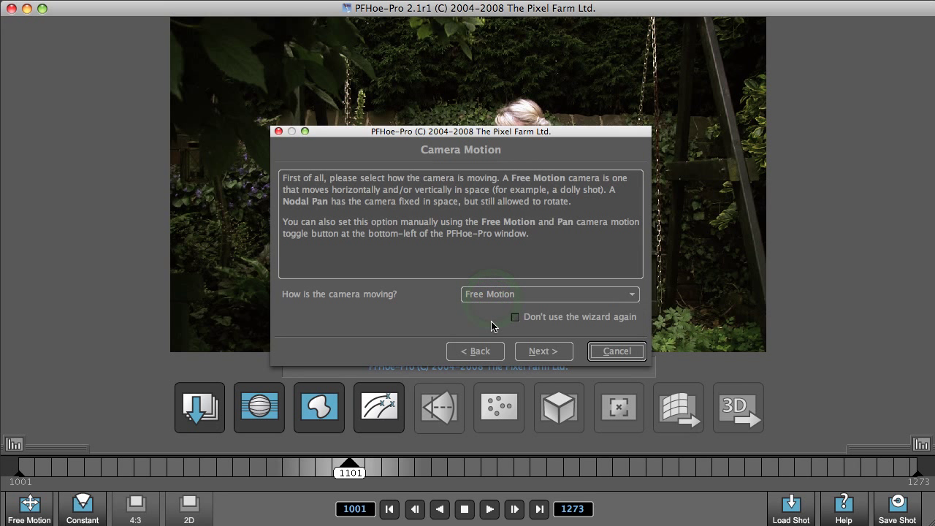
pyautogui.click(543, 351)
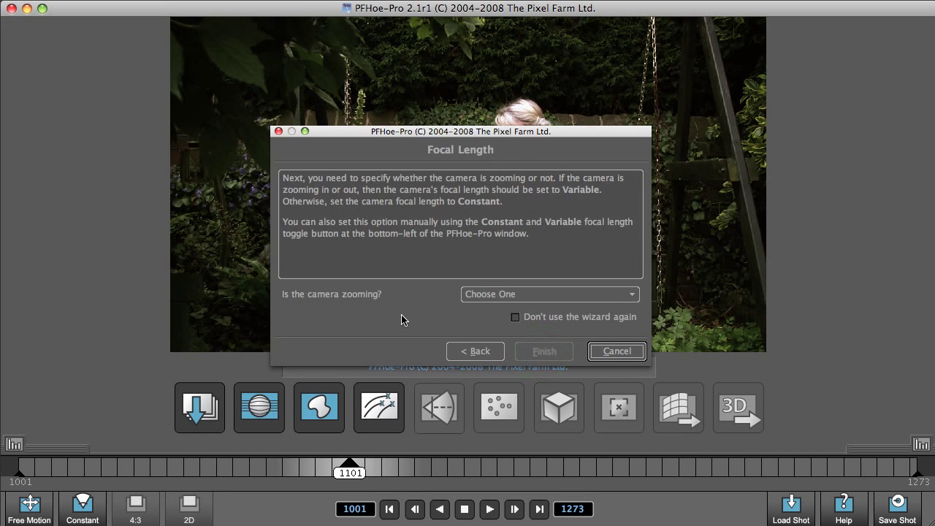
pyautogui.click(488, 295)
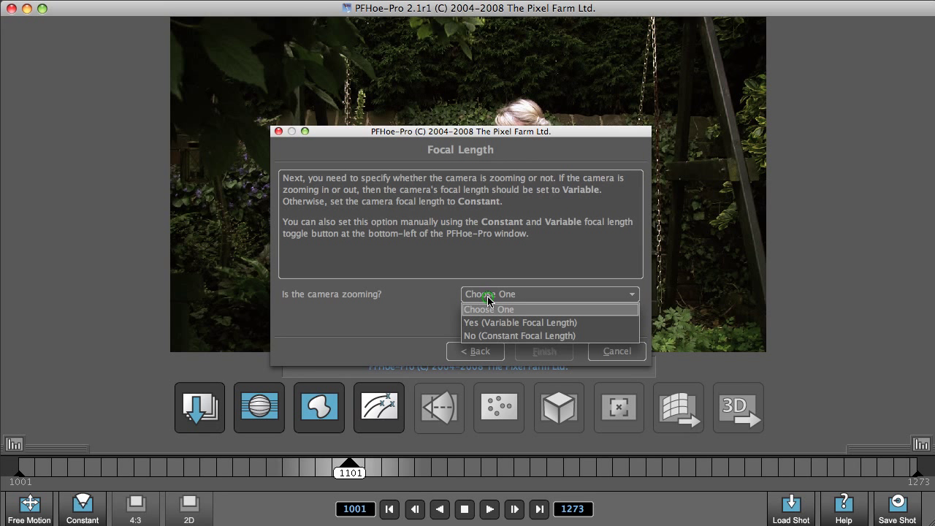
pyautogui.click(486, 335)
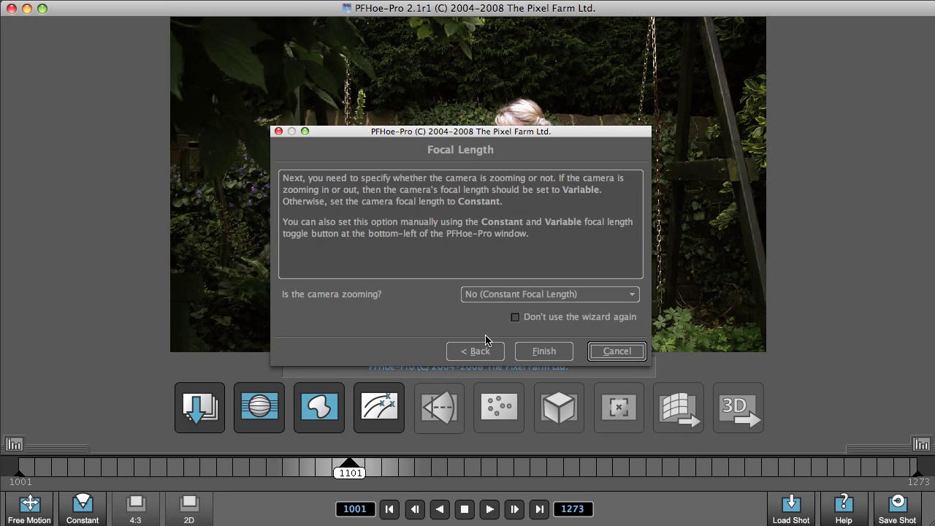
pyautogui.click(544, 352)
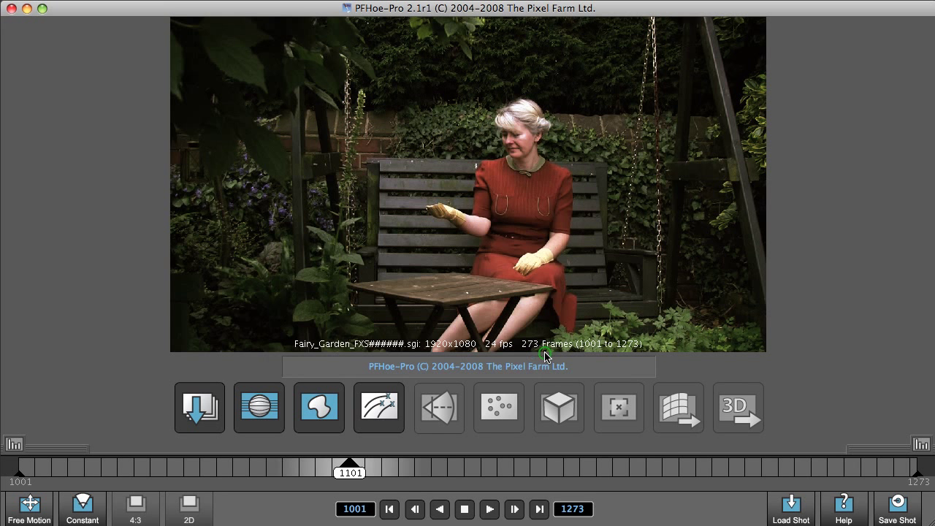
# Calculate lens distortion using a straight bench-slat edge as the guide
pyautogui.click(263, 414)
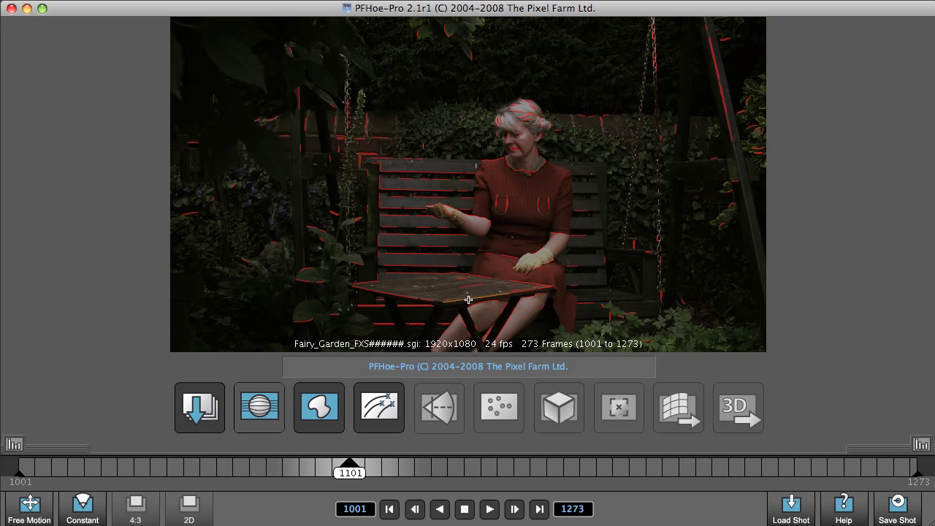
pyautogui.click(410, 189)
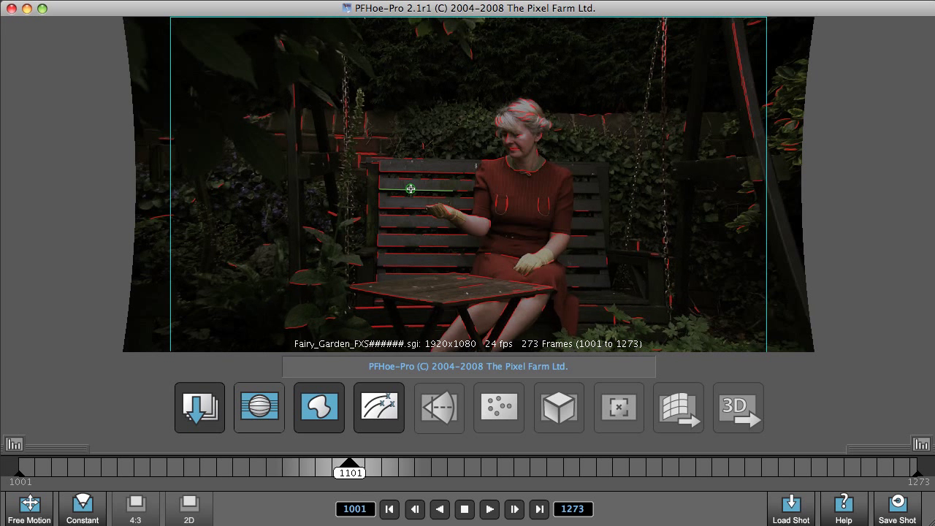
# Load the pxc_cha_npl_fgs001_Holdout_matte_v002 sequence as the shot's matte
pyautogui.click(328, 409)
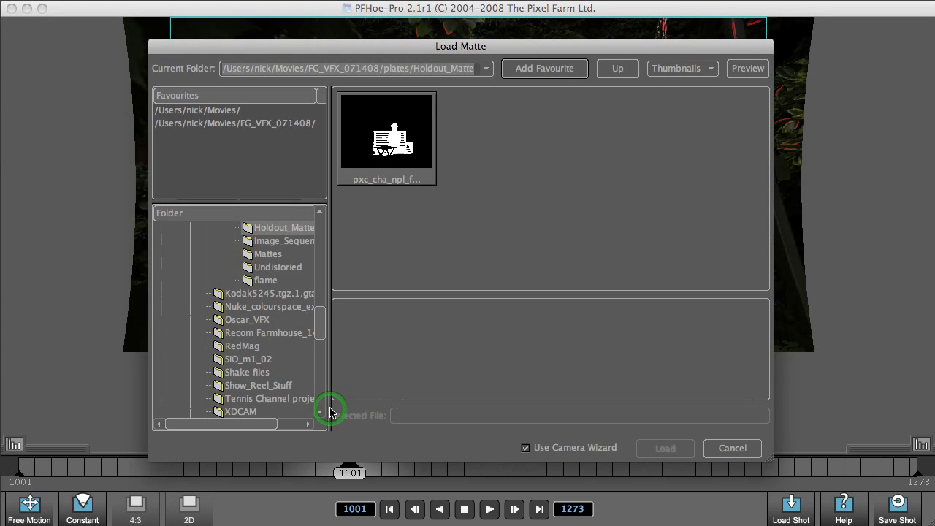
pyautogui.click(383, 158)
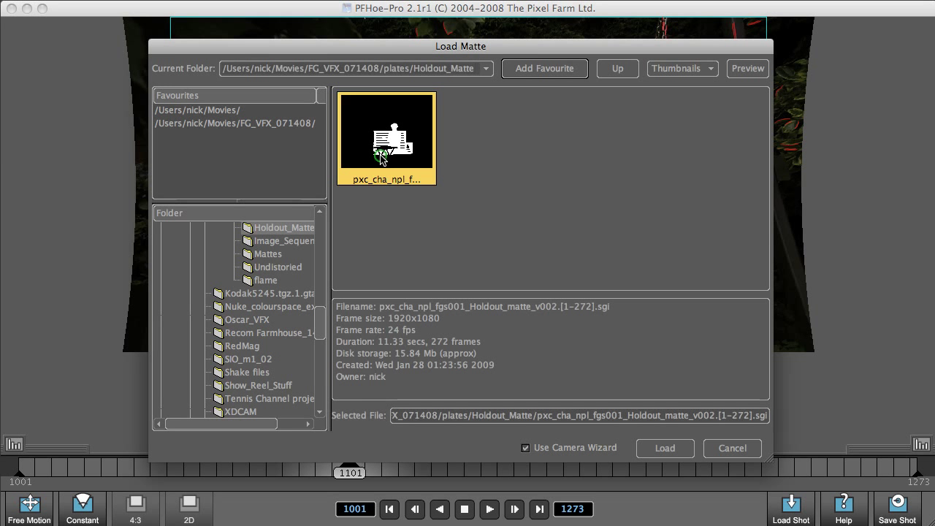
pyautogui.click(677, 450)
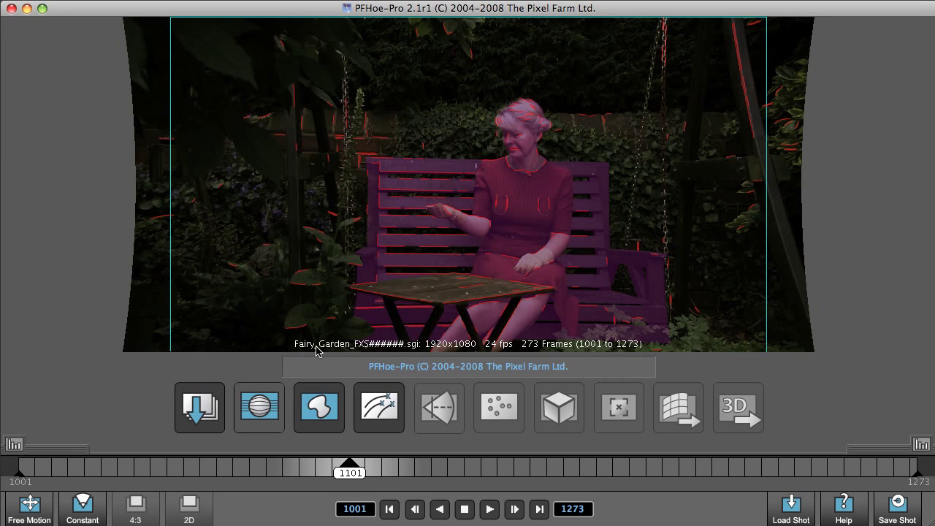
# Auto-track features across frames 1001–1273 and enlarge the timeline to show the track graph
pyautogui.click(384, 409)
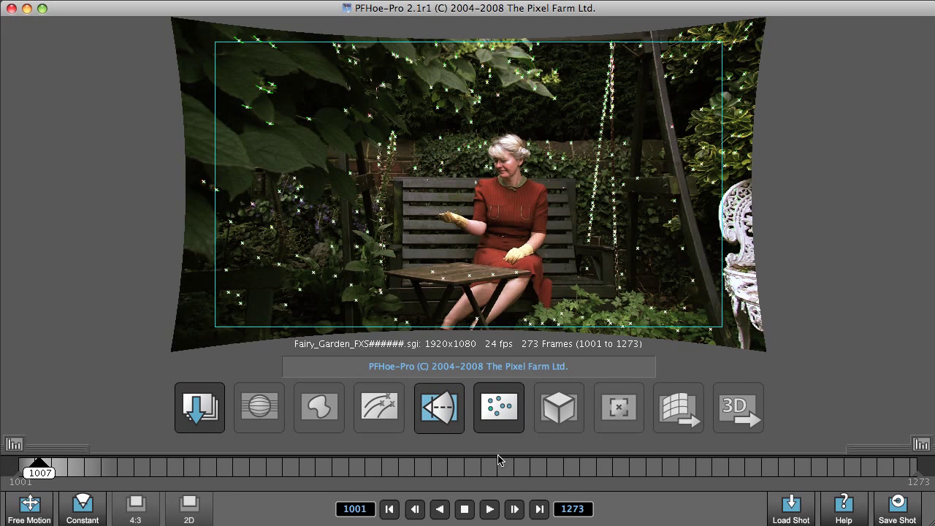
pyautogui.moveTo(496, 454); pyautogui.dragTo(501, 399)
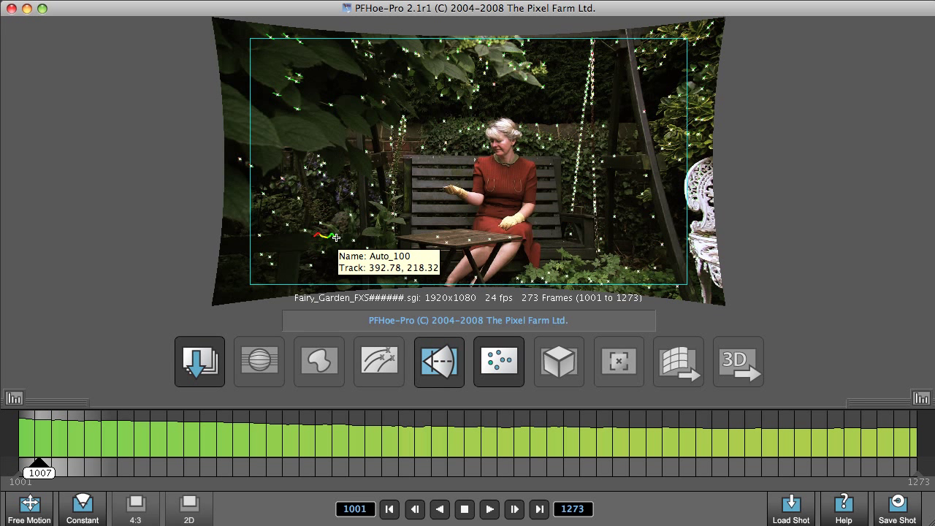
# Select track Auto_100, scrub forward to about frame 1107, and play the shot
pyautogui.click(336, 238)
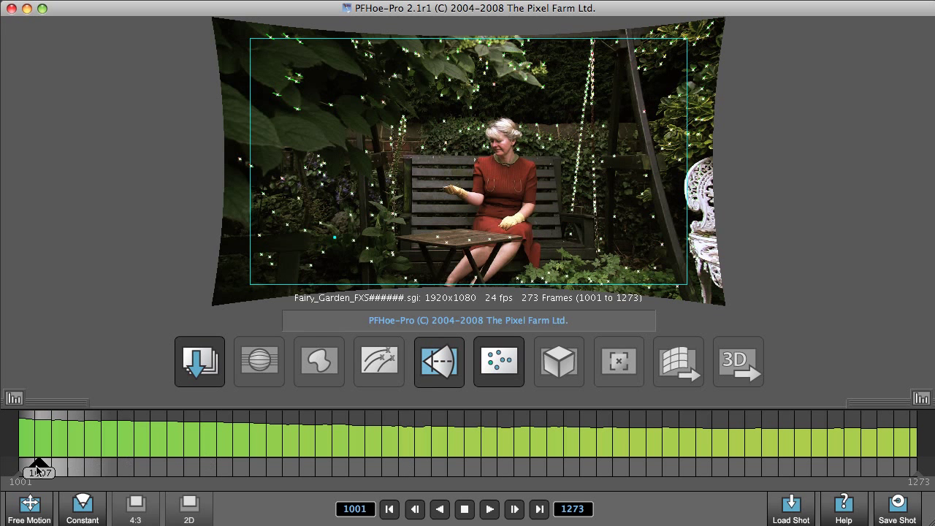
pyautogui.moveTo(38, 467)
pyautogui.mouseDown()
pyautogui.moveTo(221, 478)
pyautogui.moveTo(319, 497)
pyautogui.moveTo(250, 500)
pyautogui.moveTo(302, 503)
pyautogui.moveTo(267, 503)
pyautogui.mouseUp()
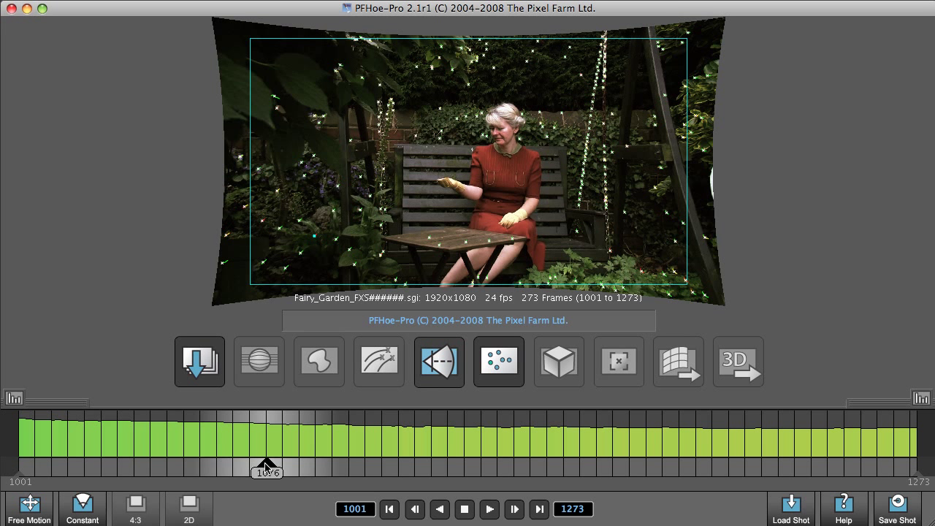
pyautogui.moveTo(267, 467); pyautogui.dragTo(497, 482)
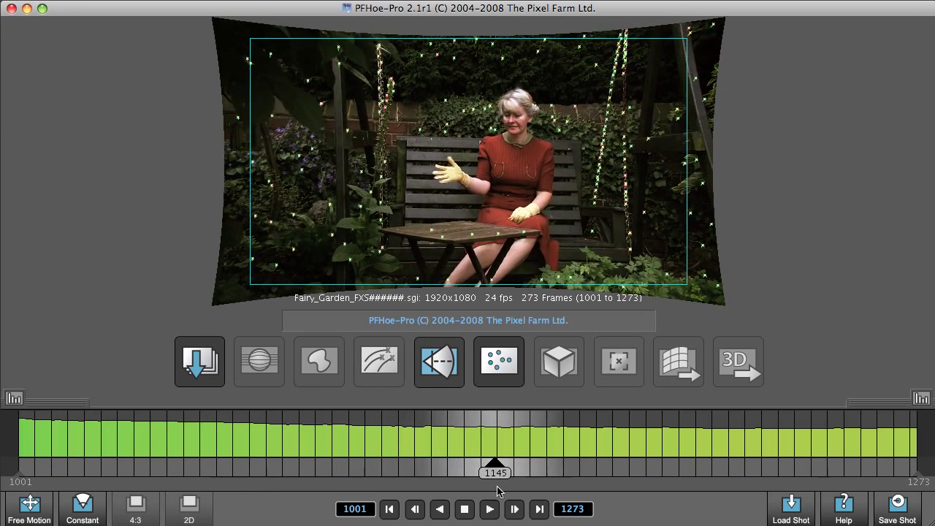
pyautogui.click(494, 504)
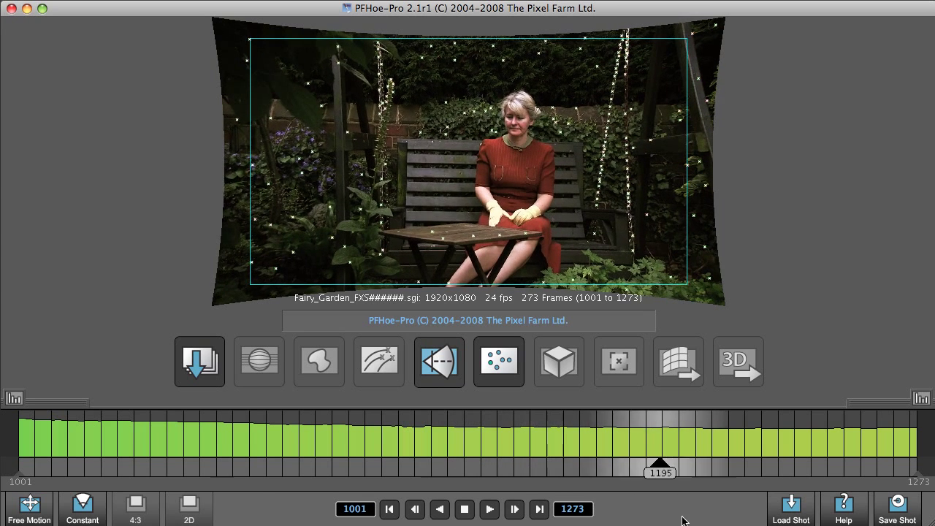
# Scrub back to frame 1065 and display several tracked points' motion paths
pyautogui.moveTo(720, 508)
pyautogui.mouseDown()
pyautogui.moveTo(304, 490)
pyautogui.moveTo(282, 467)
pyautogui.moveTo(292, 463)
pyautogui.moveTo(414, 490)
pyautogui.moveTo(230, 490)
pyautogui.mouseUp()
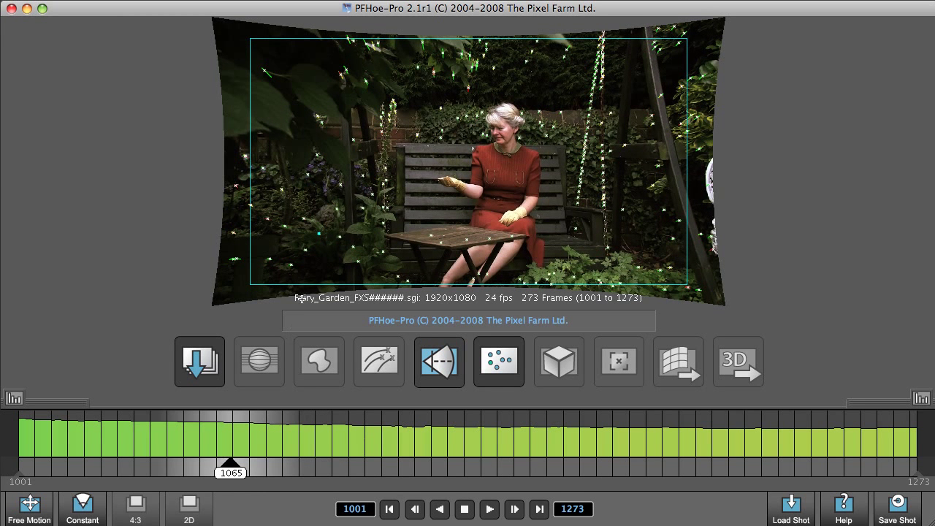
pyautogui.click(319, 235)
pyautogui.moveTo(320, 235)
pyautogui.click(268, 221)
pyautogui.click(239, 213)
pyautogui.moveTo(259, 190); pyautogui.dragTo(233, 202)
pyautogui.click(337, 78)
pyautogui.moveTo(470, 90)
pyautogui.moveTo(664, 50)
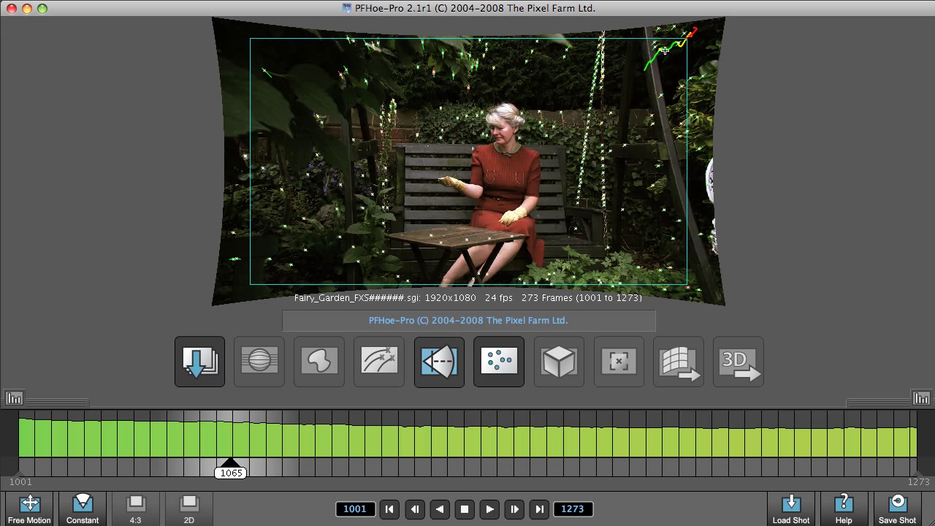
pyautogui.moveTo(662, 97)
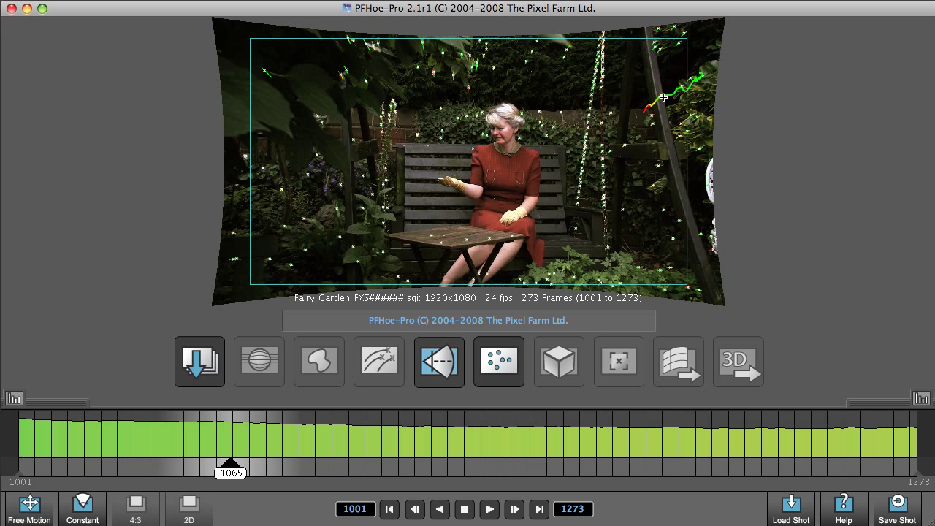
# Estimate focal length and orientation, pinning the cube's four base corners onto the table corners
pyautogui.click(438, 369)
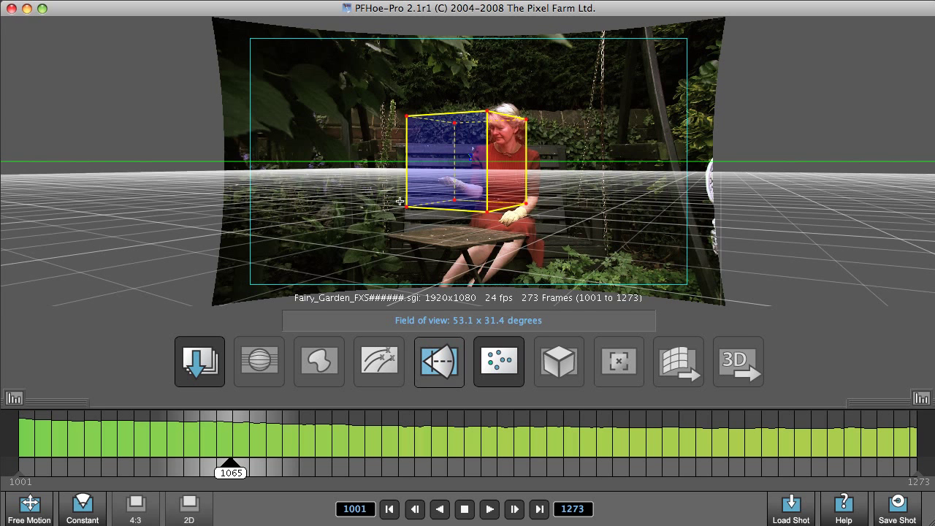
pyautogui.moveTo(406, 206); pyautogui.dragTo(390, 234)
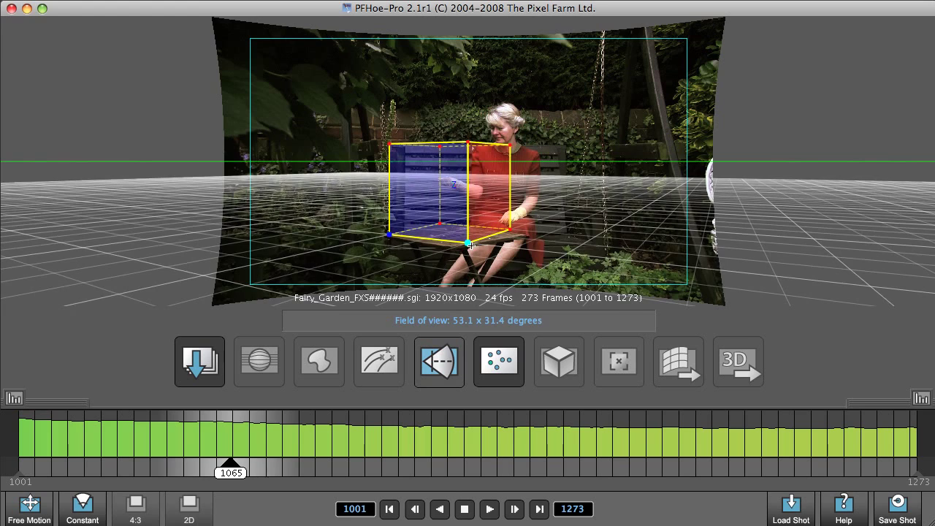
pyautogui.moveTo(467, 241); pyautogui.dragTo(449, 247)
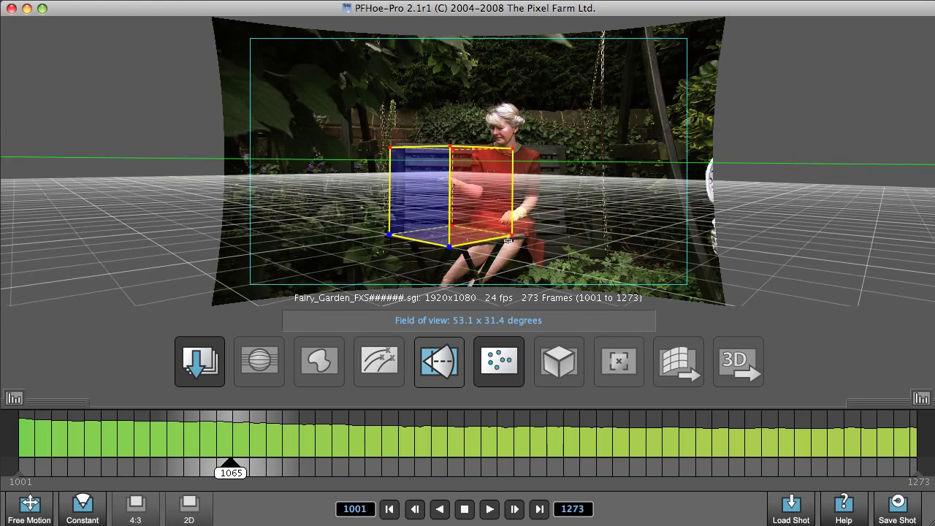
pyautogui.moveTo(512, 234); pyautogui.dragTo(526, 233)
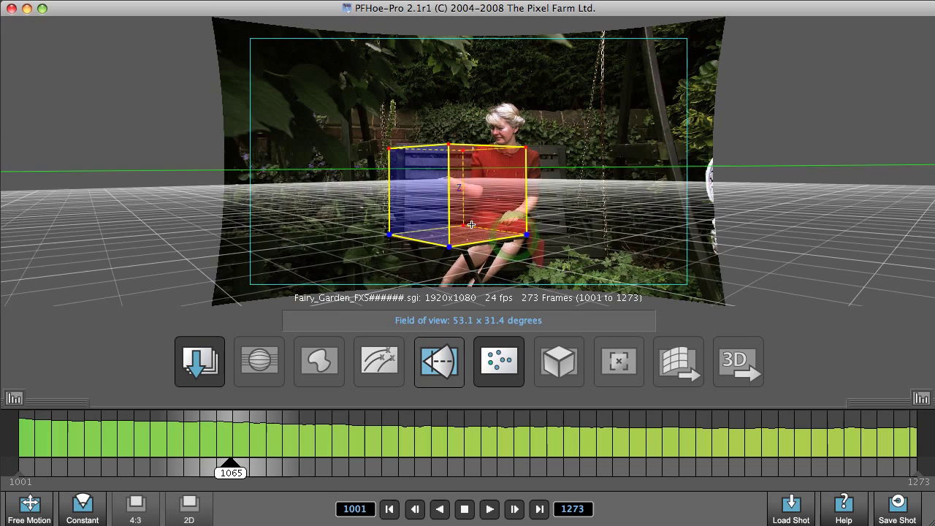
pyautogui.moveTo(466, 223)
pyautogui.mouseDown()
pyautogui.moveTo(468, 214)
pyautogui.moveTo(460, 226)
pyautogui.mouseUp()
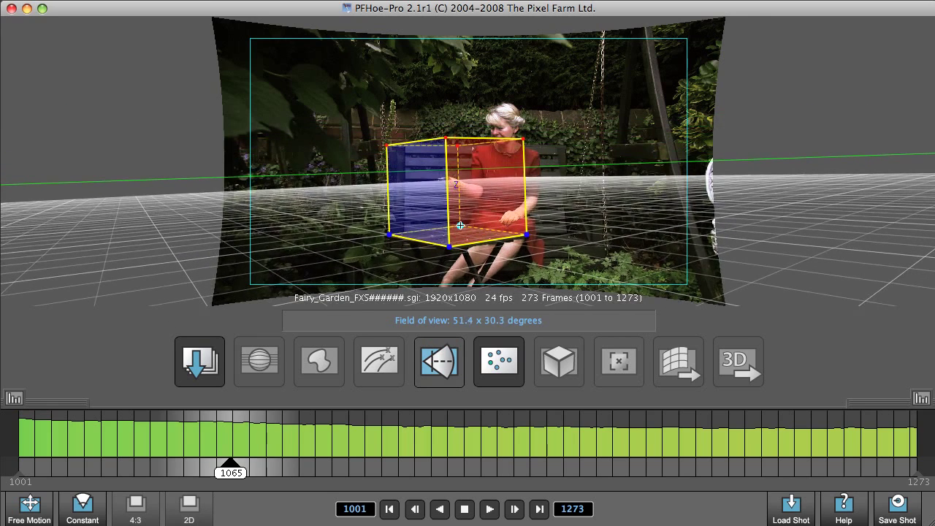
pyautogui.moveTo(389, 235); pyautogui.dragTo(390, 234)
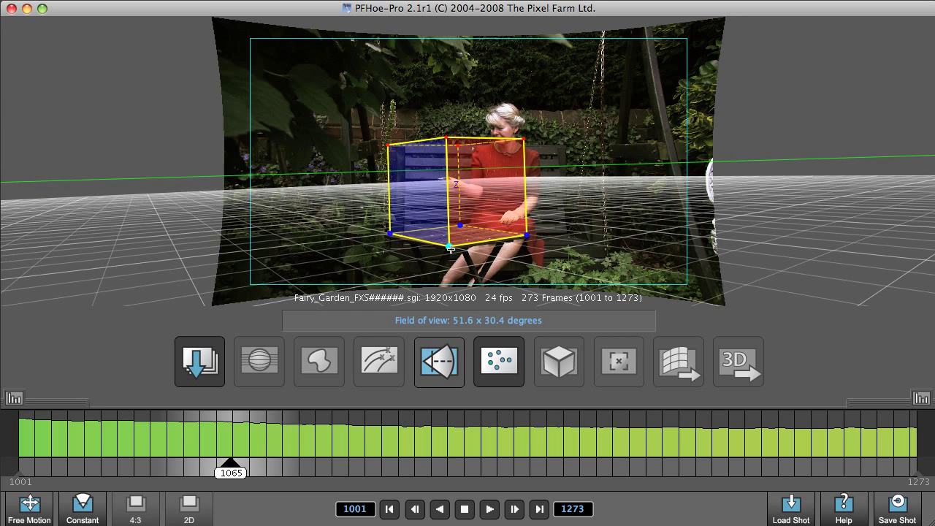
pyautogui.moveTo(451, 249); pyautogui.dragTo(452, 246)
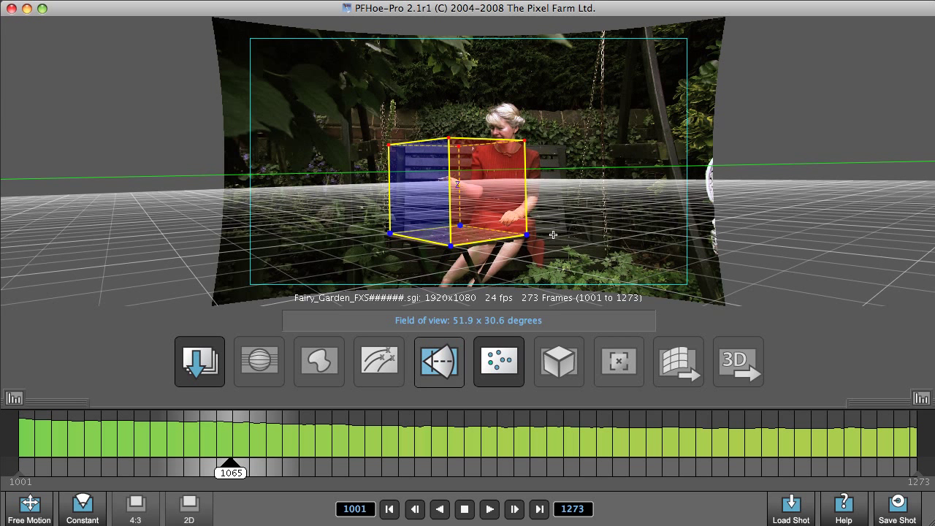
pyautogui.moveTo(740, 243); pyautogui.dragTo(658, 219, button='middle')
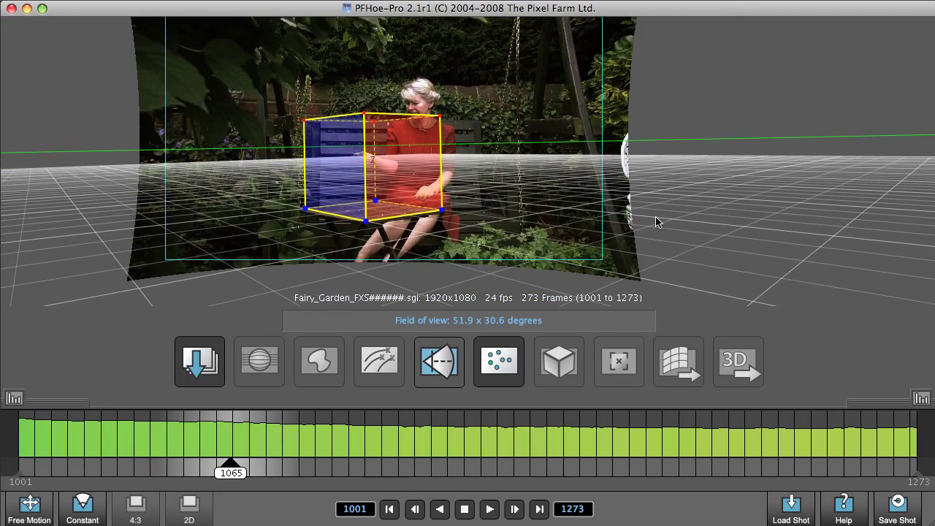
# Frame the table frontally and nudge the left, front, right and back box corners onto it
pyautogui.scroll(5, 656, 222)
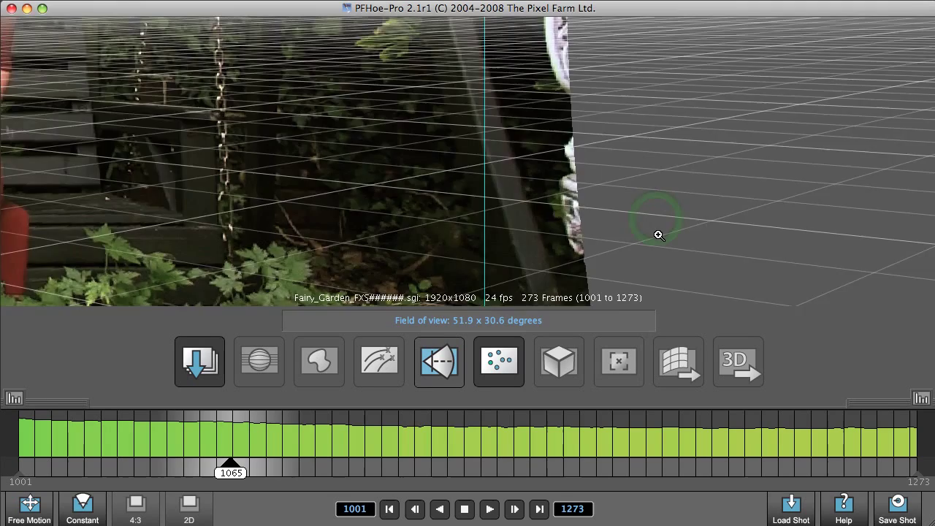
pyautogui.scroll(-5, 656, 230)
pyautogui.scroll(6, 656, 230)
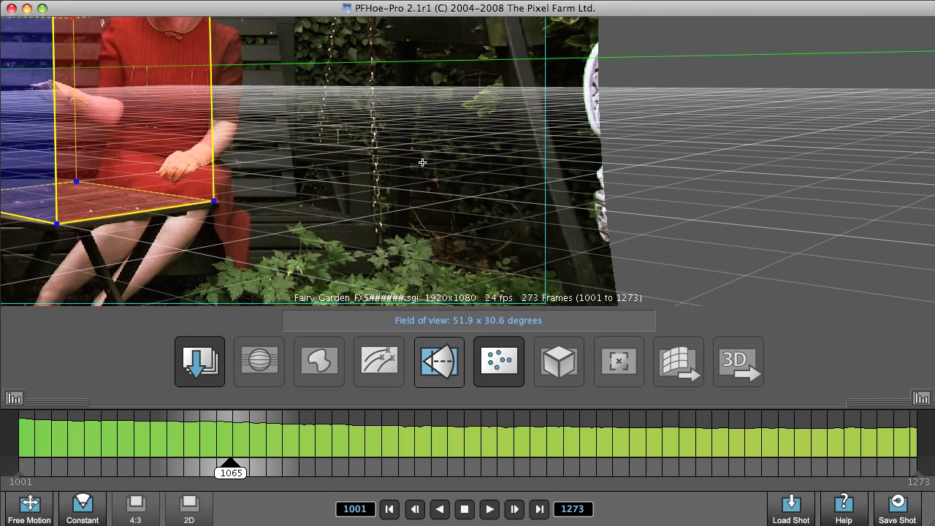
pyautogui.moveTo(405, 161); pyautogui.dragTo(747, 168, button='middle')
pyautogui.moveTo(284, 257); pyautogui.dragTo(368, 233, button='middle')
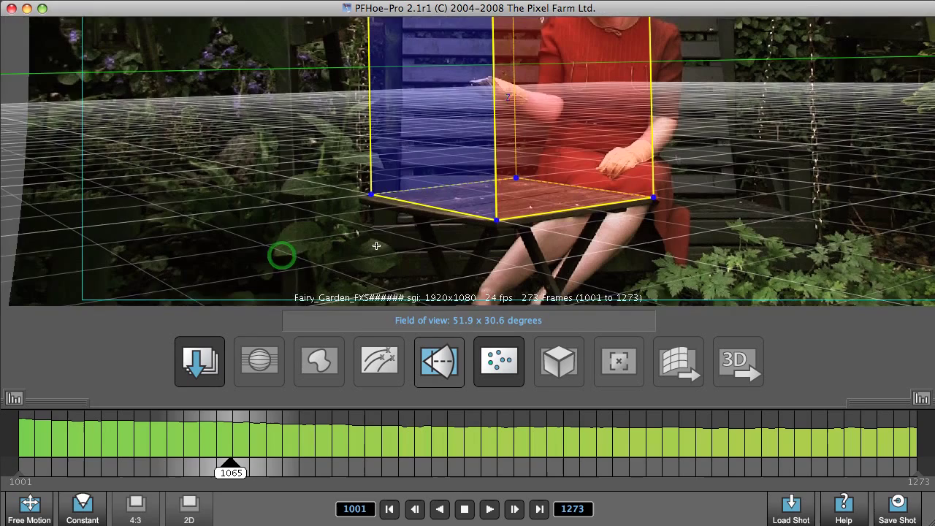
pyautogui.moveTo(370, 195); pyautogui.dragTo(363, 194)
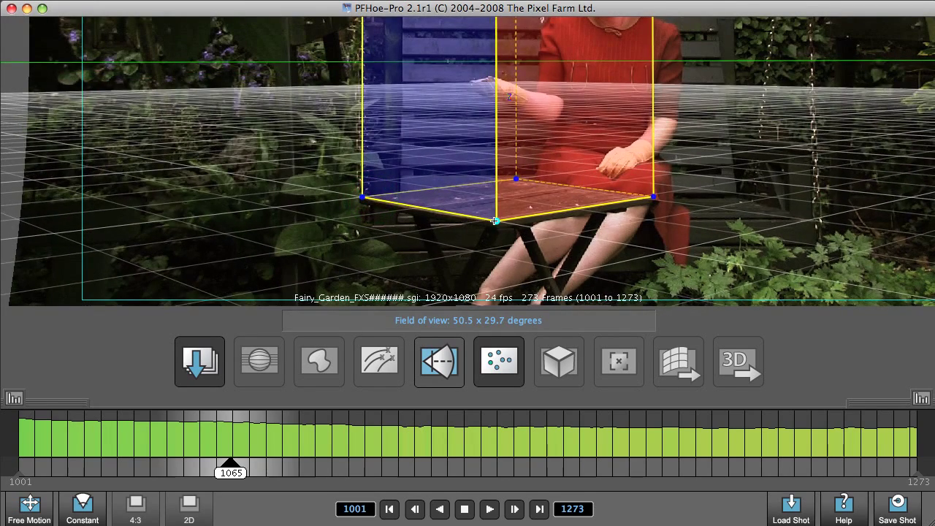
pyautogui.moveTo(495, 220); pyautogui.dragTo(496, 221)
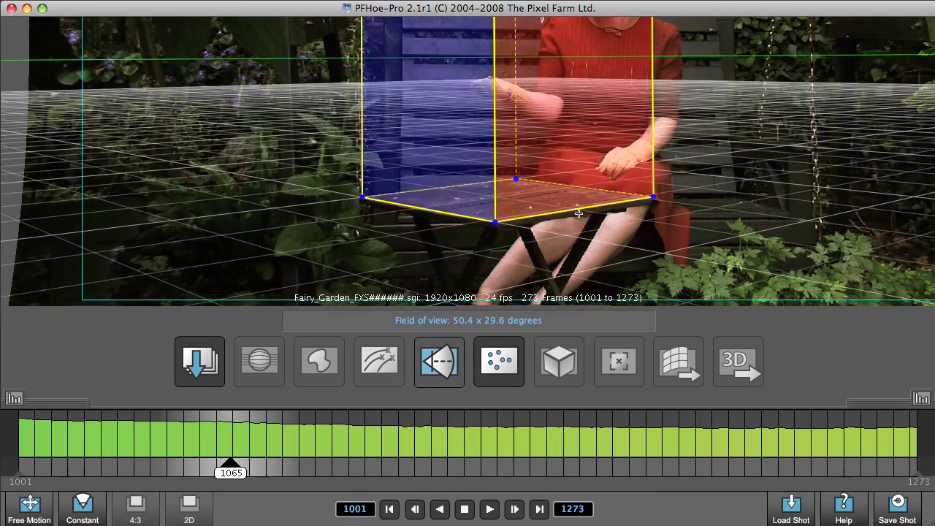
pyautogui.moveTo(656, 199); pyautogui.dragTo(655, 198)
pyautogui.moveTo(516, 179); pyautogui.dragTo(519, 180)
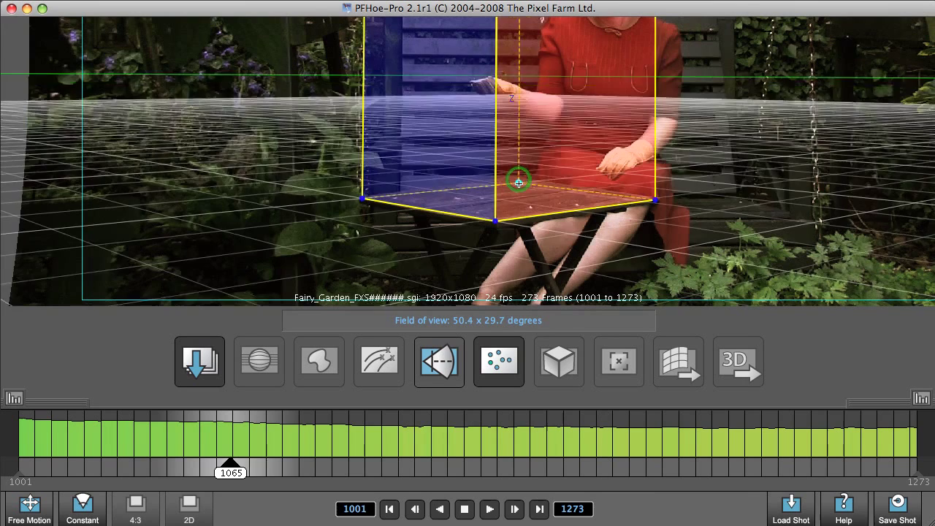
pyautogui.moveTo(518, 182); pyautogui.dragTo(516, 177)
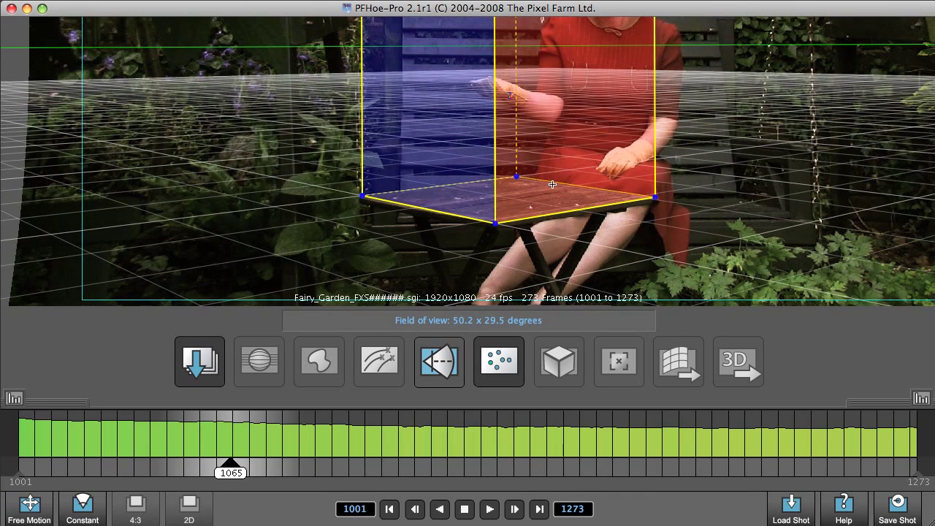
# Zoom in to refine the back corner against the table edge, then zoom out and recentre
pyautogui.scroll(5, 554, 189)
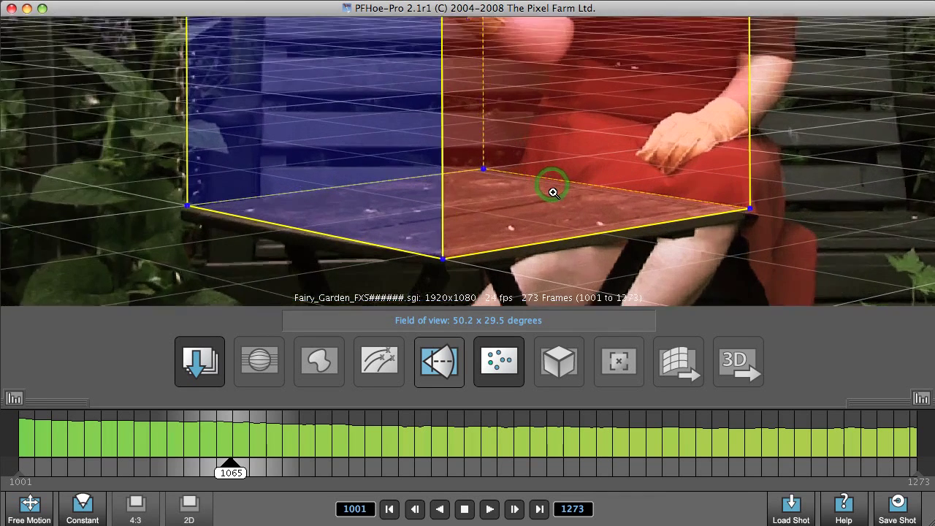
pyautogui.scroll(3, 555, 200)
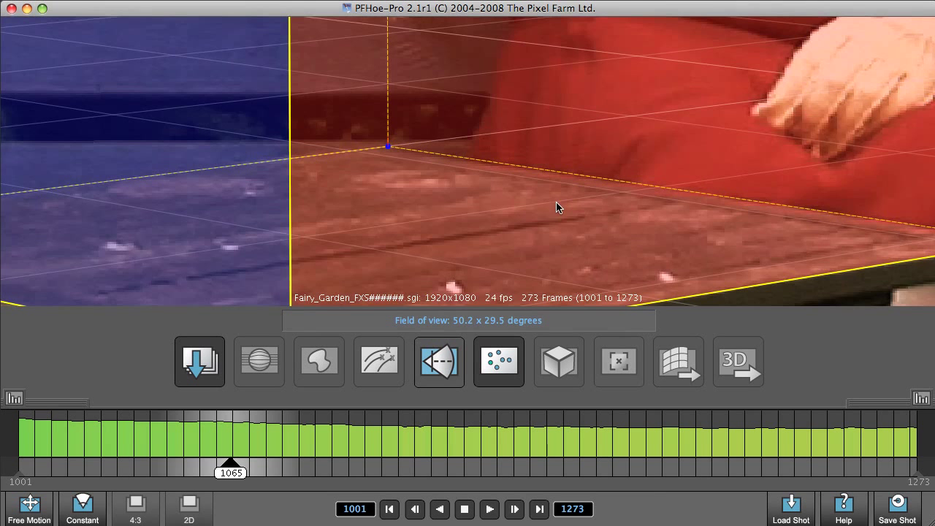
pyautogui.moveTo(388, 146); pyautogui.dragTo(366, 137)
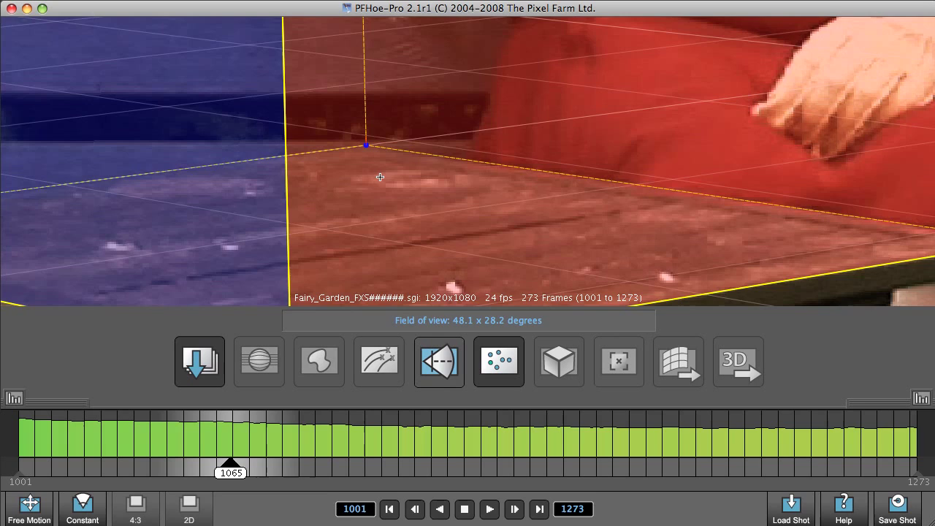
pyautogui.scroll(-5, 380, 177)
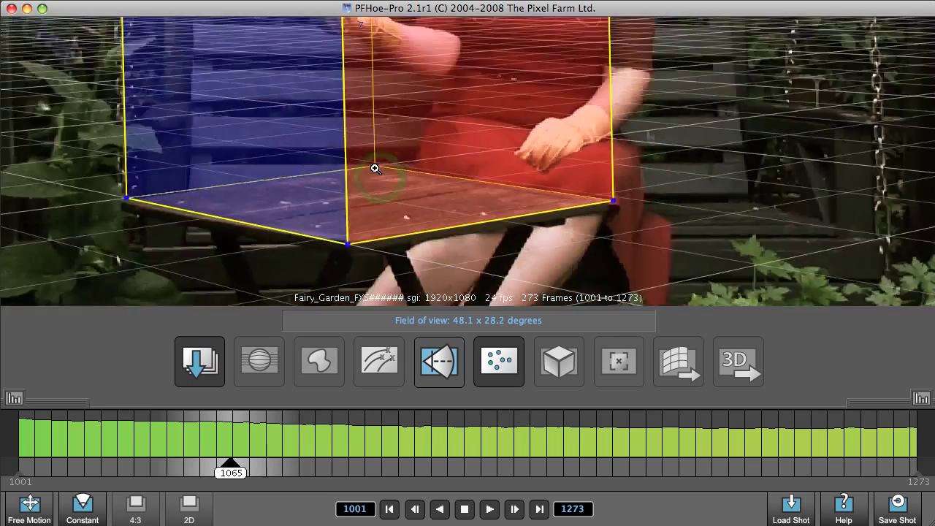
pyautogui.scroll(-5, 374, 168)
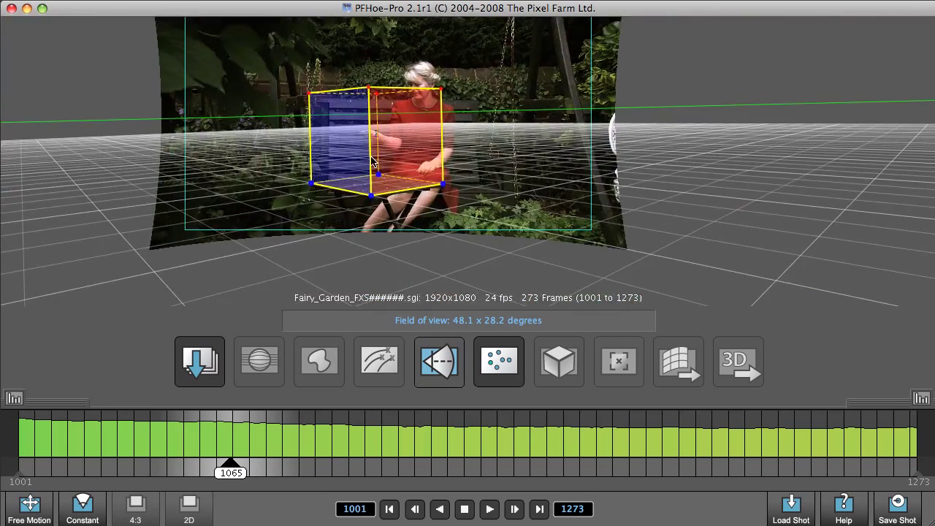
pyautogui.moveTo(374, 150); pyautogui.dragTo(457, 192, button='middle')
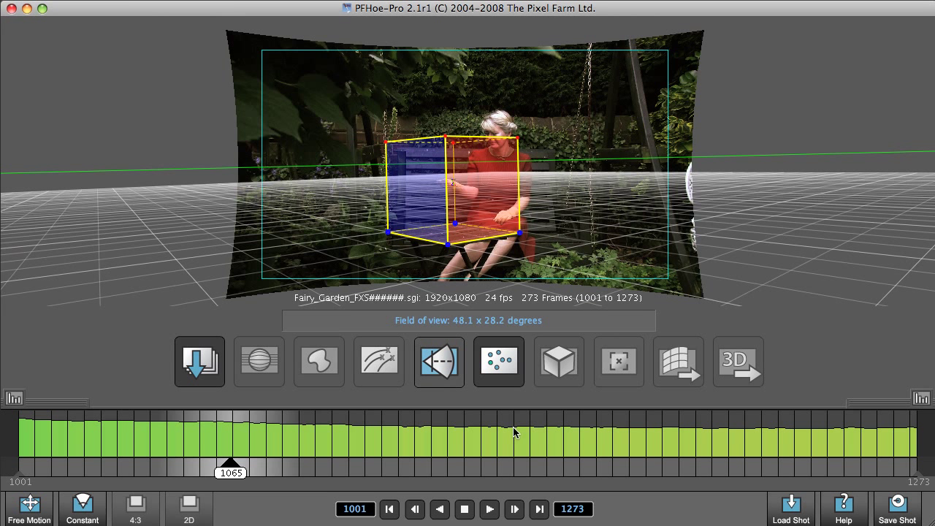
# Solve the camera motion, inspect the point cloud and ground grid in 3D, then return to the 2D view
pyautogui.click(494, 361)
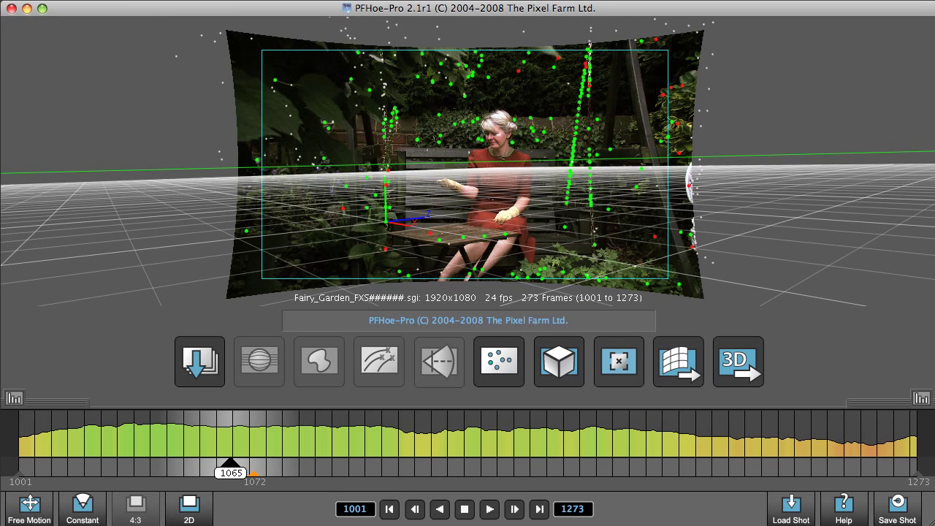
pyautogui.click(191, 505)
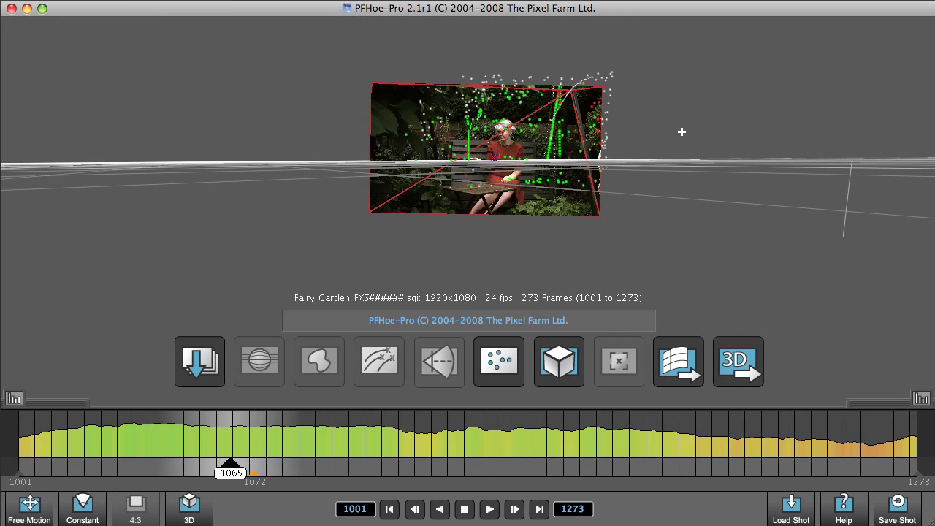
pyautogui.moveTo(681, 132); pyautogui.dragTo(363, 208)
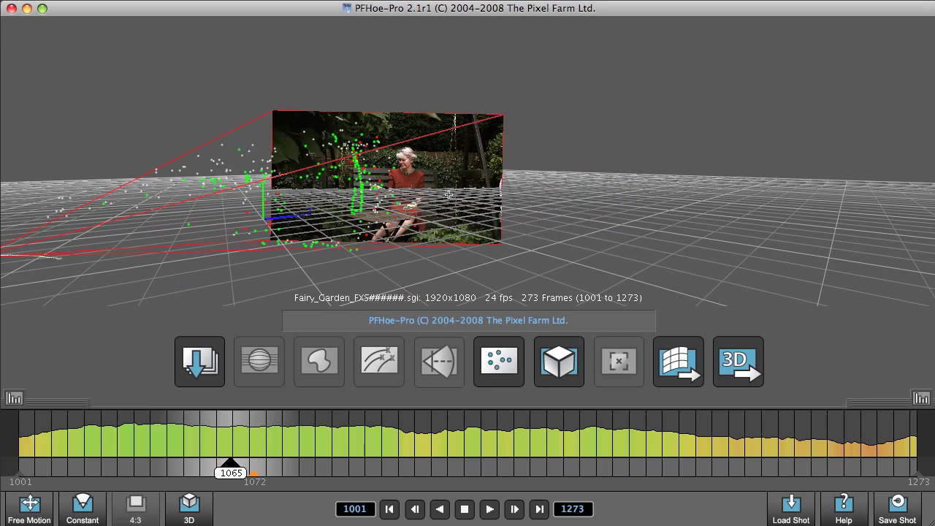
pyautogui.moveTo(448, 195); pyautogui.dragTo(442, 234, button='right')
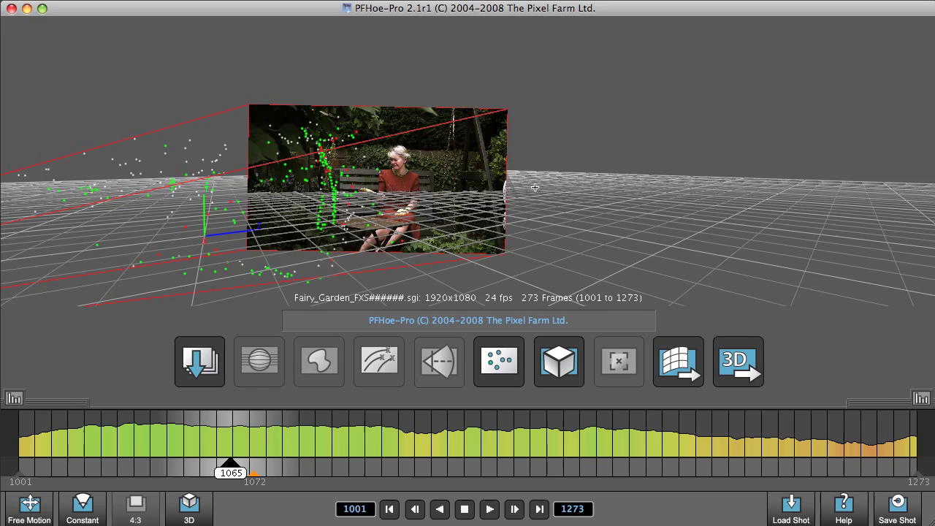
pyautogui.moveTo(651, 149); pyautogui.dragTo(476, 191)
pyautogui.click(191, 504)
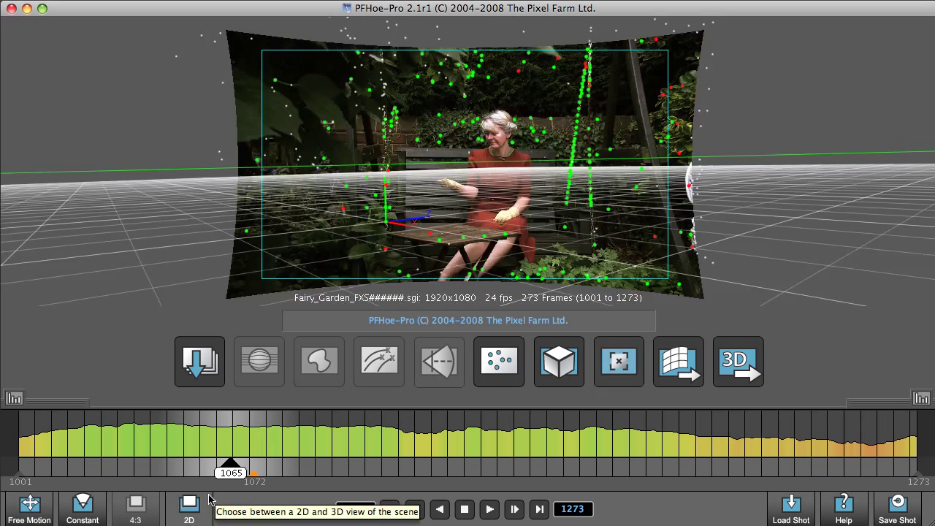
# Move the scene origin to a tracked feature point on the tabletop
pyautogui.click(569, 373)
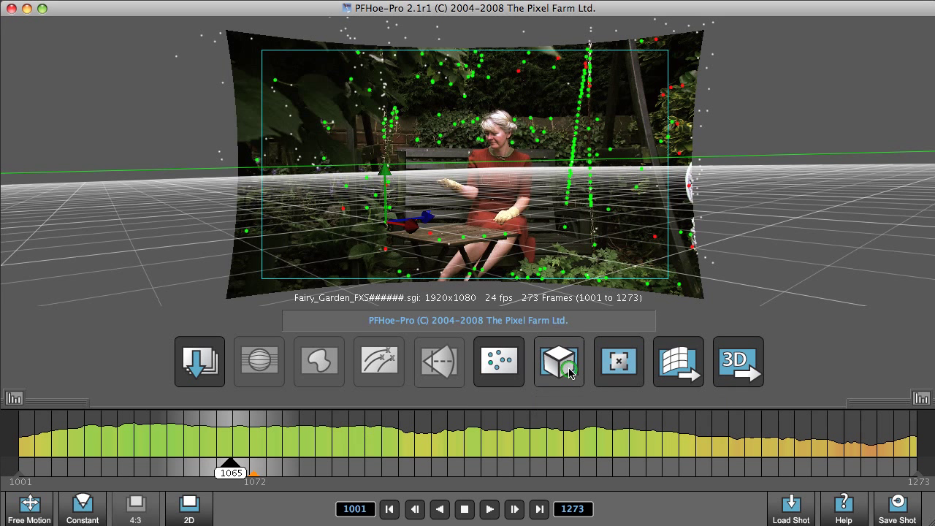
pyautogui.rightClick(542, 218)
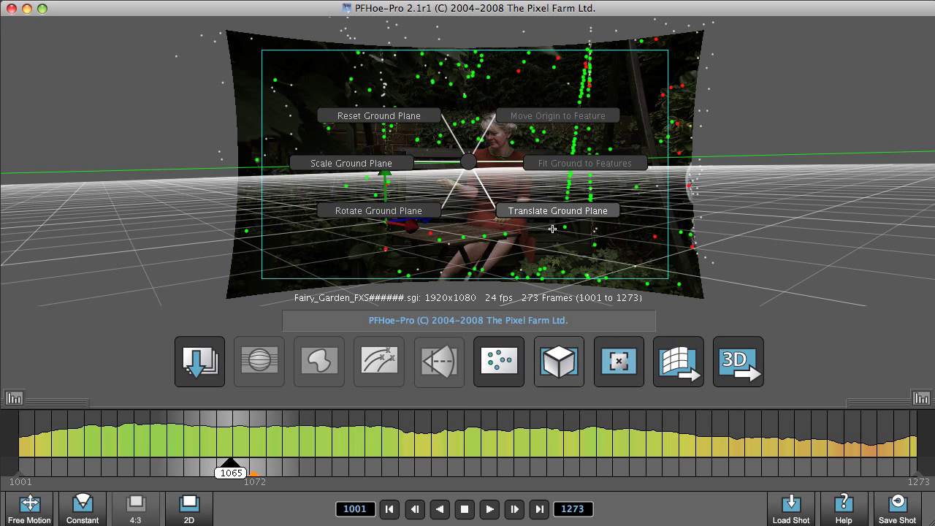
pyautogui.click(471, 237)
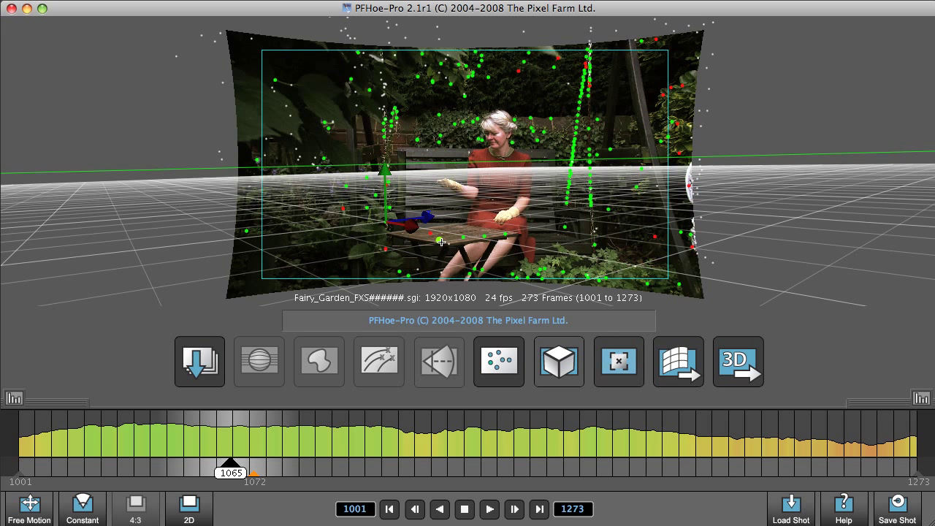
pyautogui.click(439, 239)
pyautogui.rightClick(442, 251)
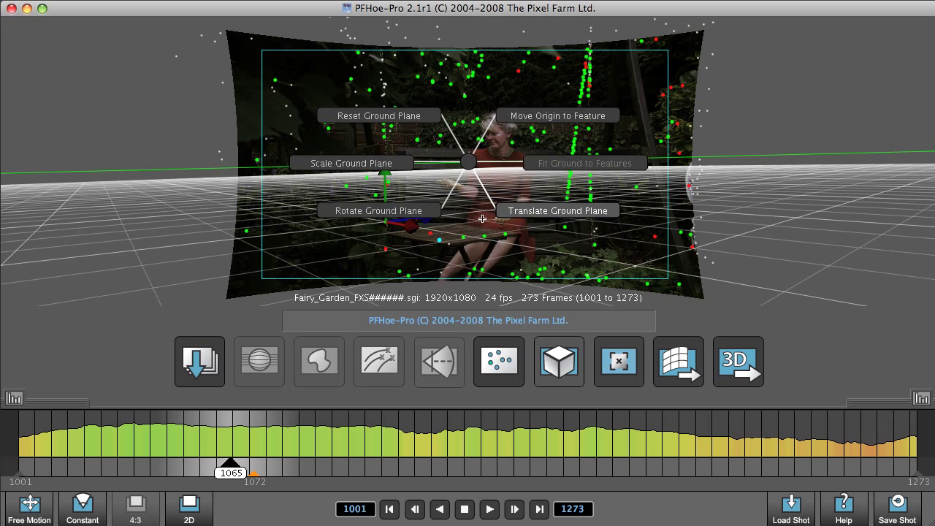
pyautogui.click(553, 116)
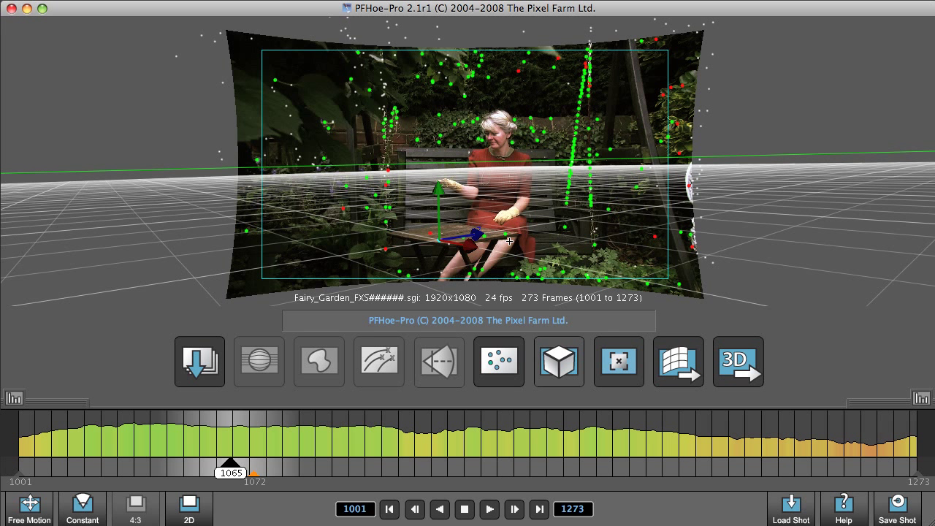
# Export the camera solve in Autodesk FBX 6.1.0 format
pyautogui.click(728, 358)
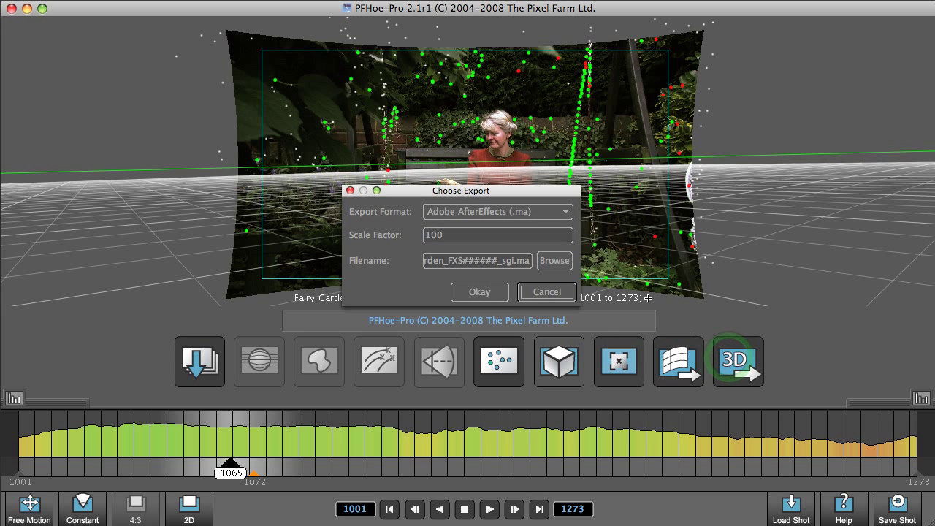
pyautogui.click(564, 214)
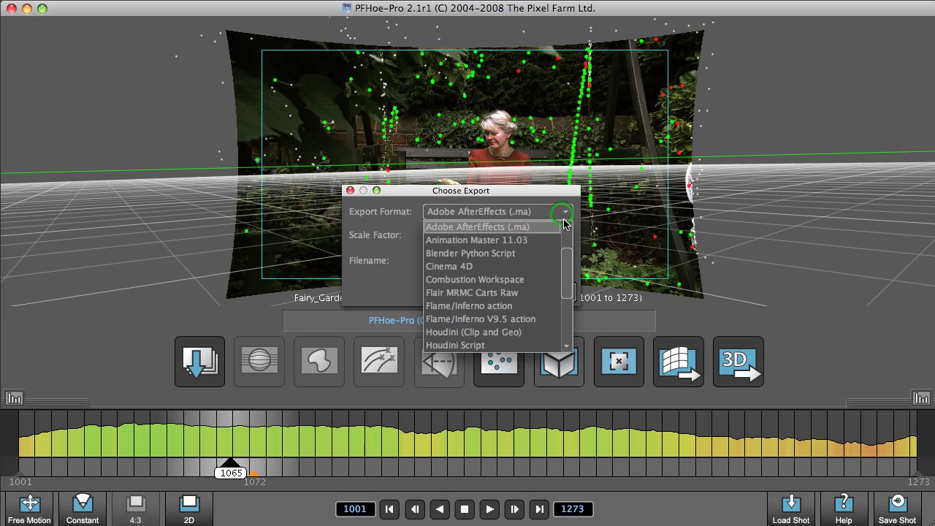
pyautogui.scroll(2, 566, 268)
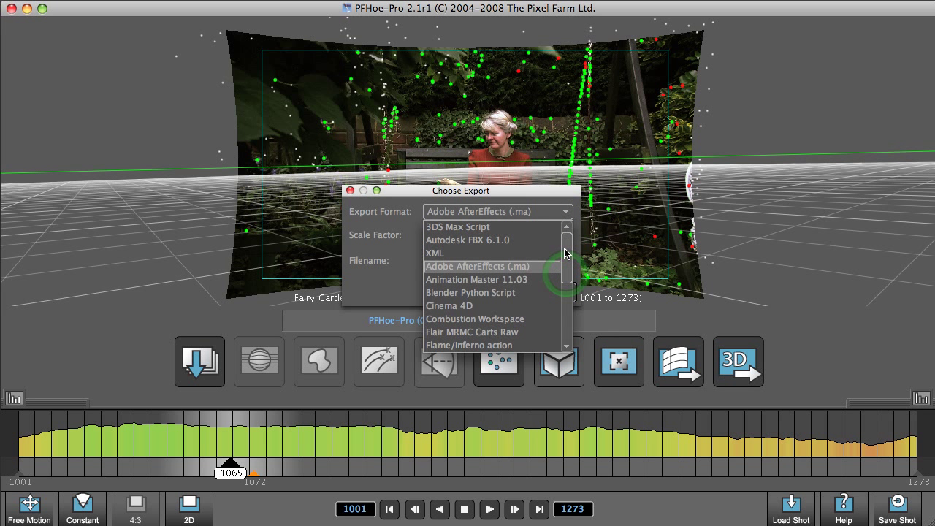
pyautogui.click(492, 241)
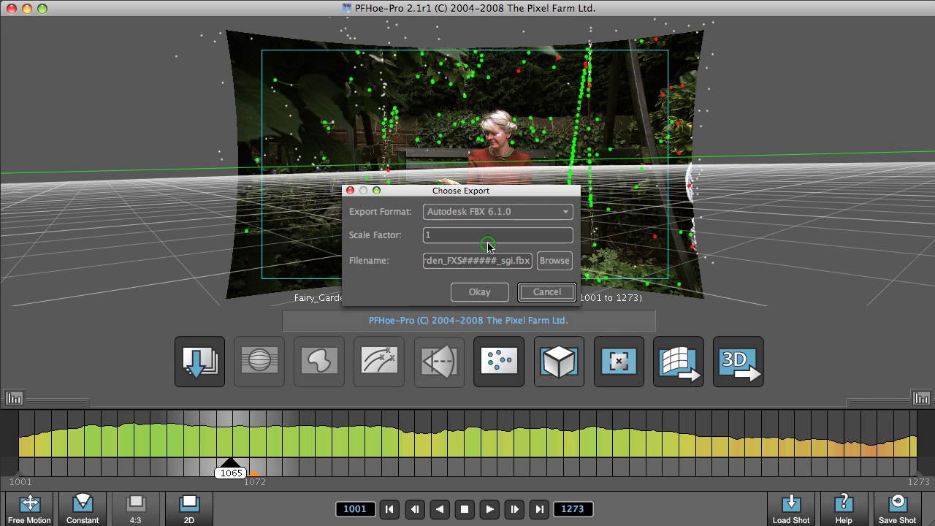
pyautogui.click(482, 293)
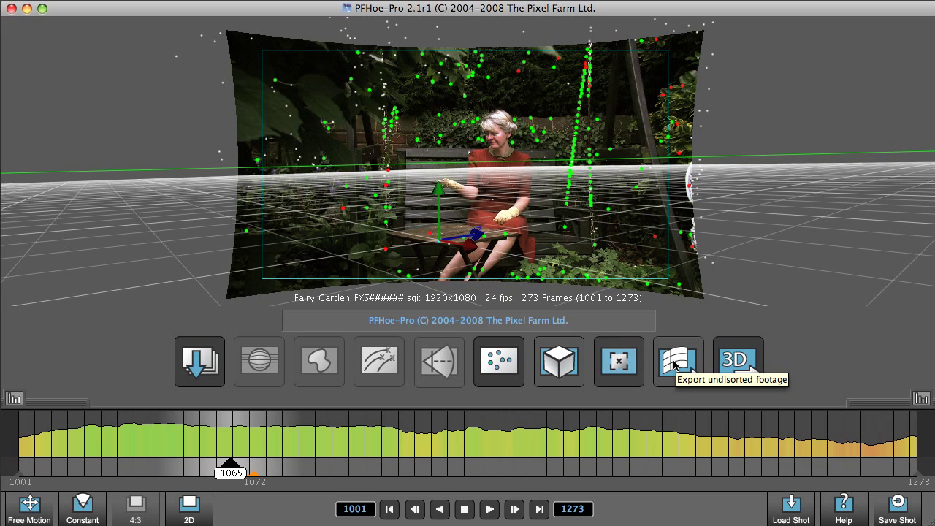
# Export the undistorted footage as Fairy_Garden_Und_FXS001.mov
pyautogui.click(673, 363)
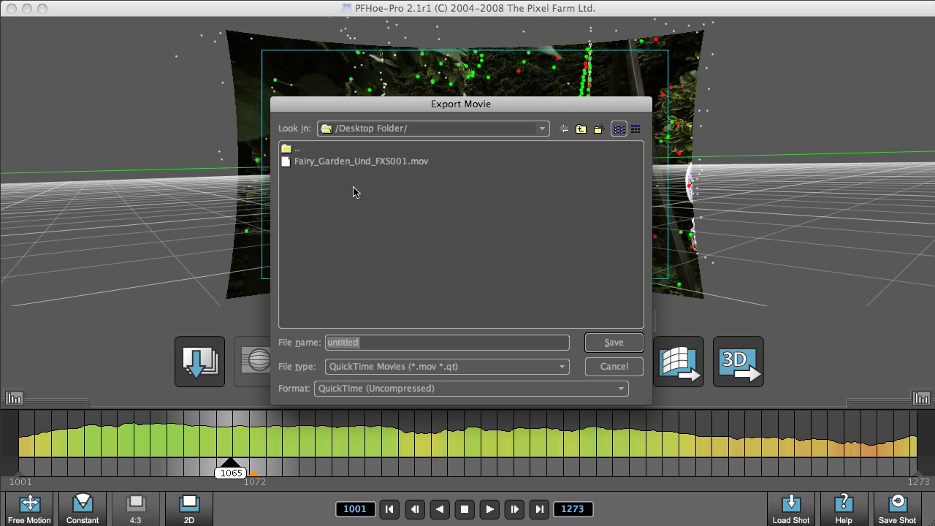
pyautogui.click(340, 162)
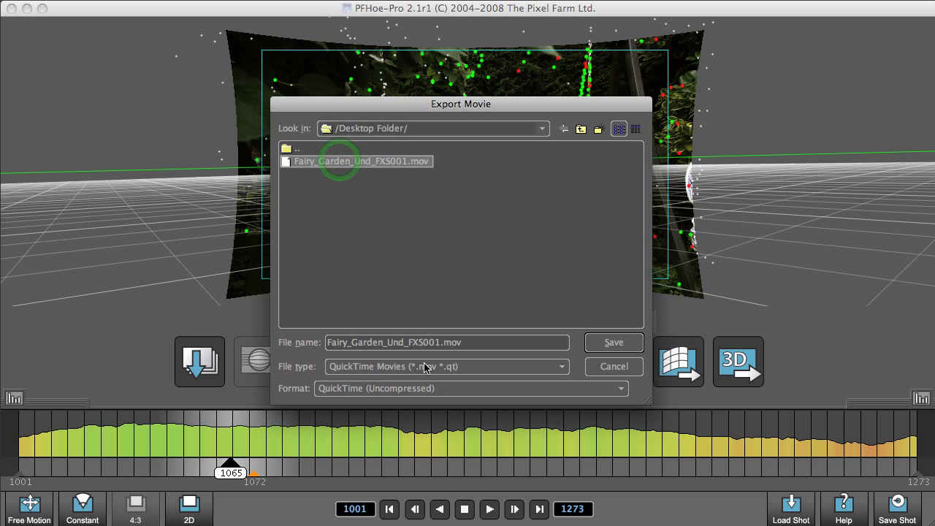
pyautogui.click(602, 349)
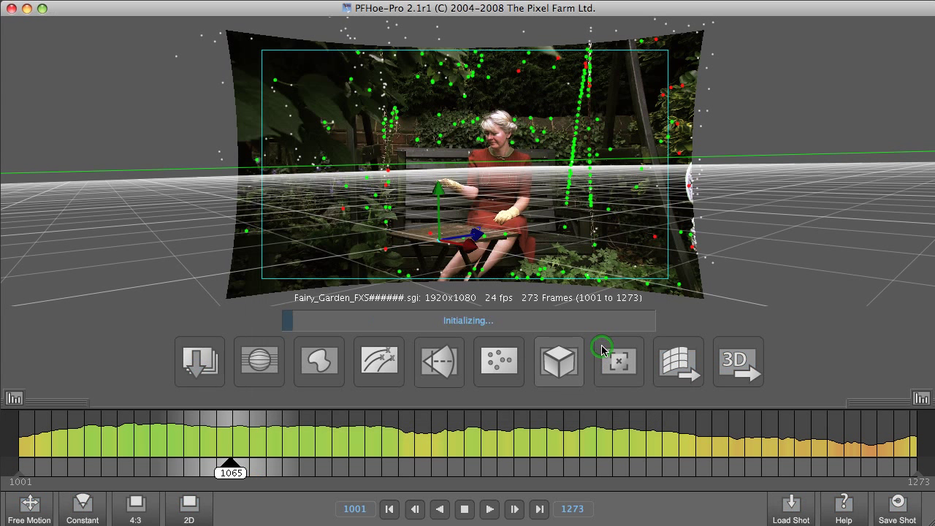